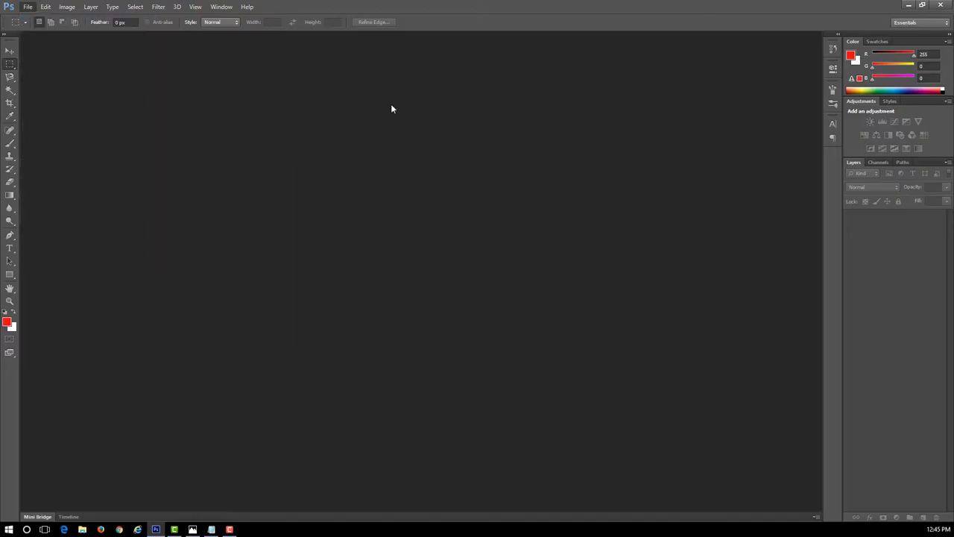
Create a new square document named goat_grenade_artwork.
{"action": "key", "text": "ctrl+n"}
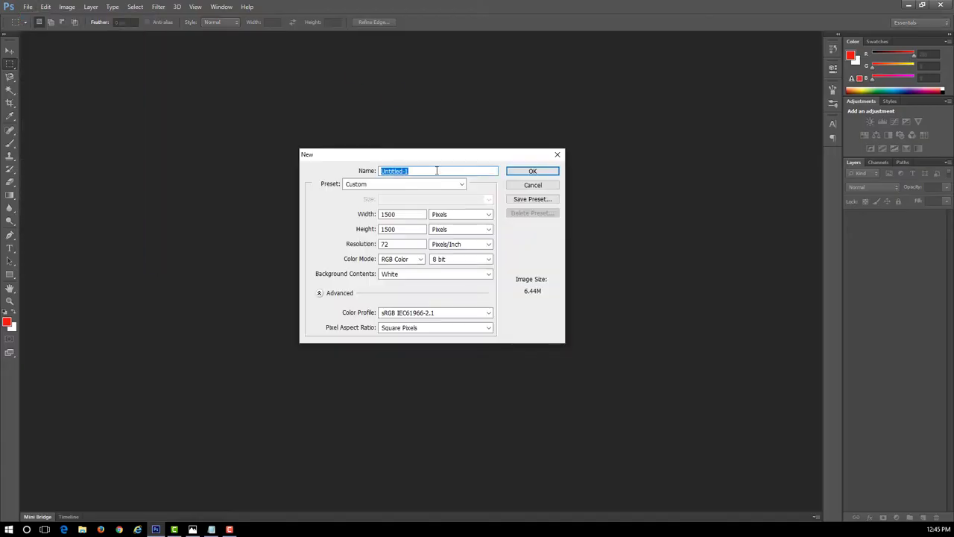
{"action": "type", "text": "go"}
{"action": "type", "text": "twork"}
{"action": "key", "text": "Return"}
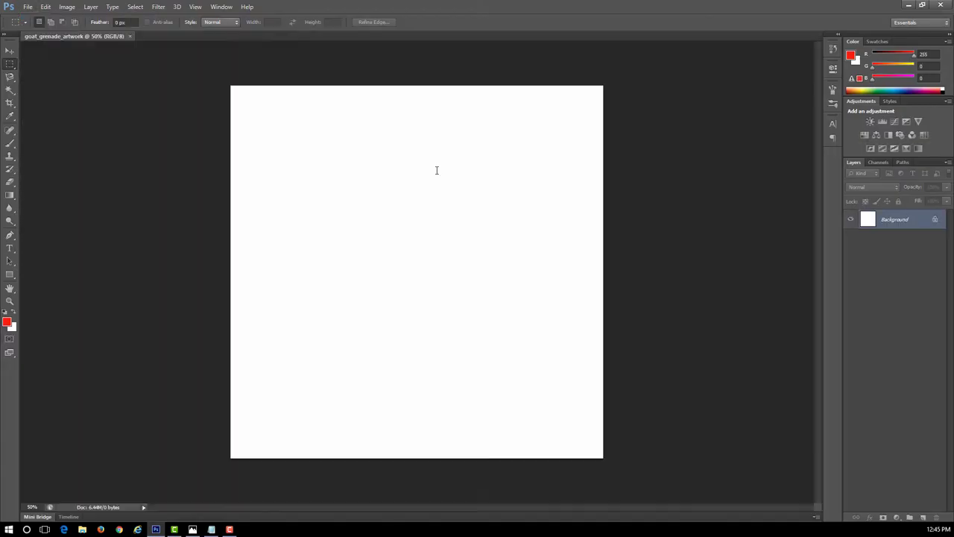
Unlock the Background and cover the canvas with a Solid Color fill layer of hex f3e9de.
{"action": "double_click", "coordinate": [887, 219]}
{"action": "key", "text": "Return"}
{"action": "left_click", "coordinate": [90, 7]}
{"action": "left_click", "coordinate": [224, 85]}
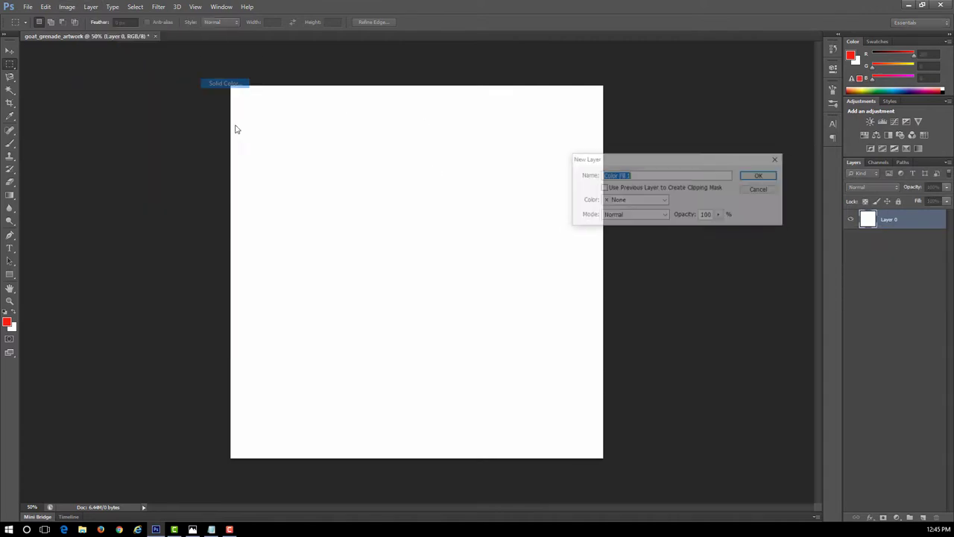
{"action": "key", "text": "Return"}
{"action": "double_click", "coordinate": [241, 244]}
{"action": "type", "text": "f3e9de"}
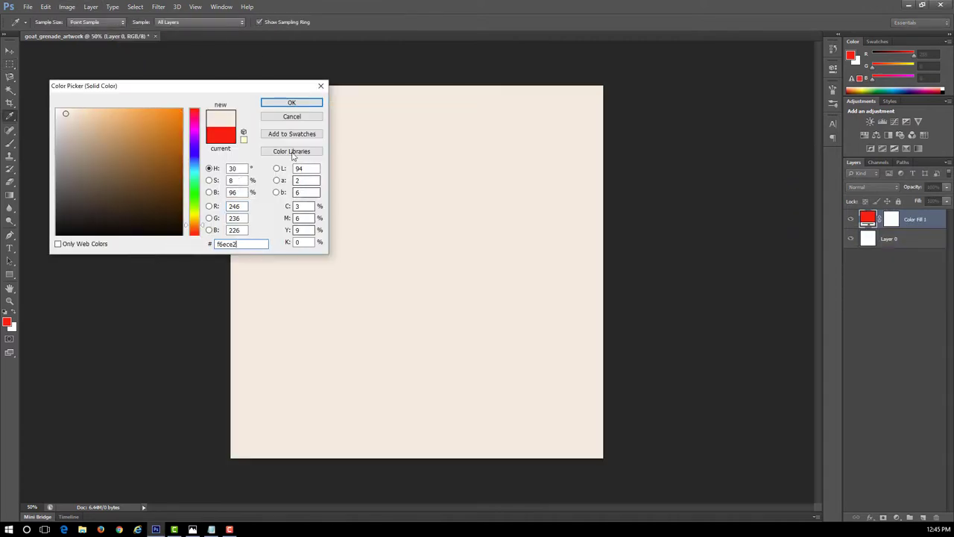
{"action": "left_click", "coordinate": [291, 102]}
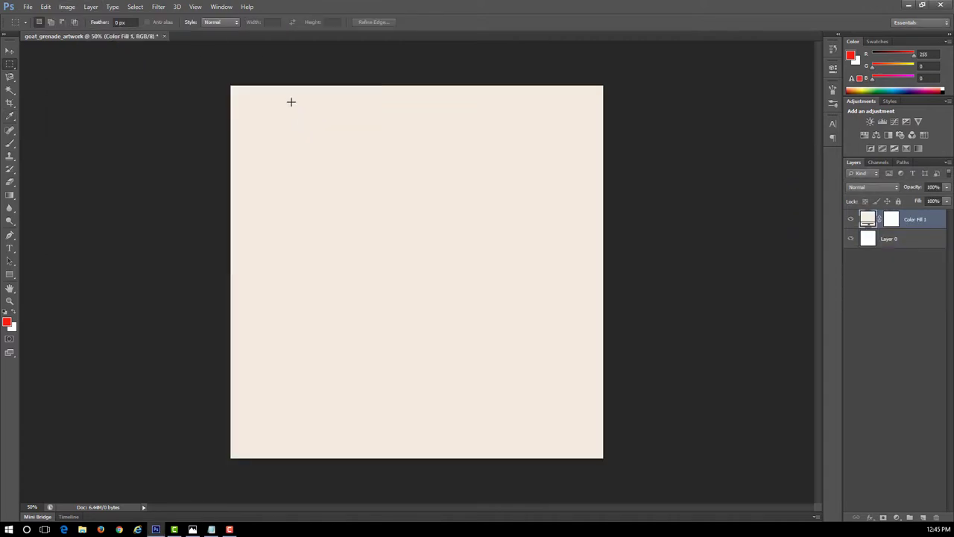
Start a text entry near the top of the canvas at 150 pt.
{"action": "left_click", "coordinate": [29, 8]}
{"action": "key", "text": "Escape"}
{"action": "key", "text": "t"}
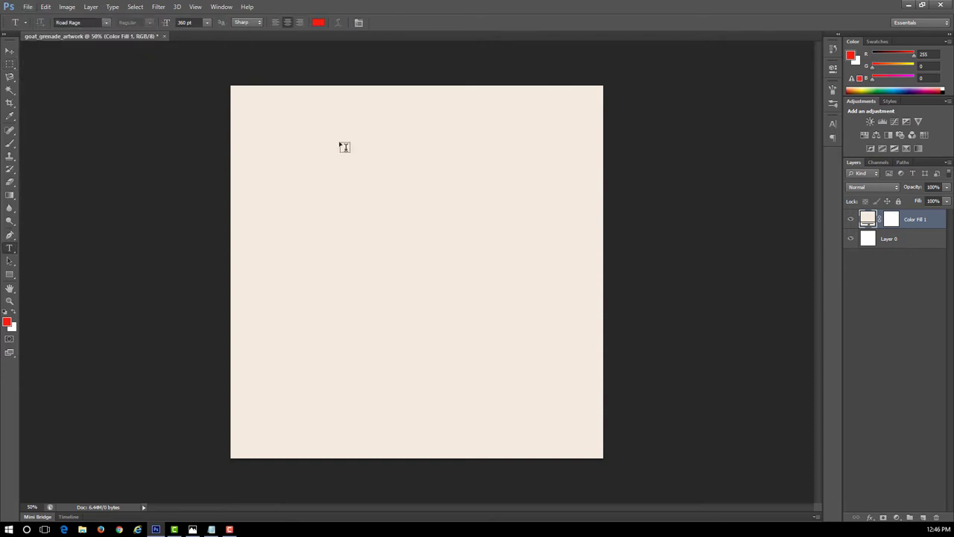
{"action": "left_click", "coordinate": [340, 147]}
{"action": "double_click", "coordinate": [184, 22]}
{"action": "type", "text": "150"}
{"action": "key", "text": "Return"}
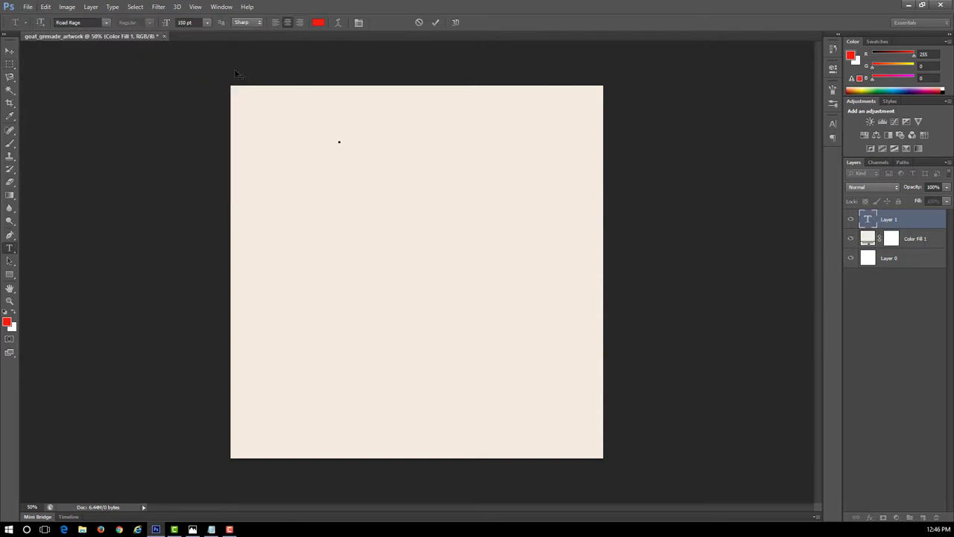
Set the text colour to red e53b3b.
{"action": "left_click", "coordinate": [6, 322]}
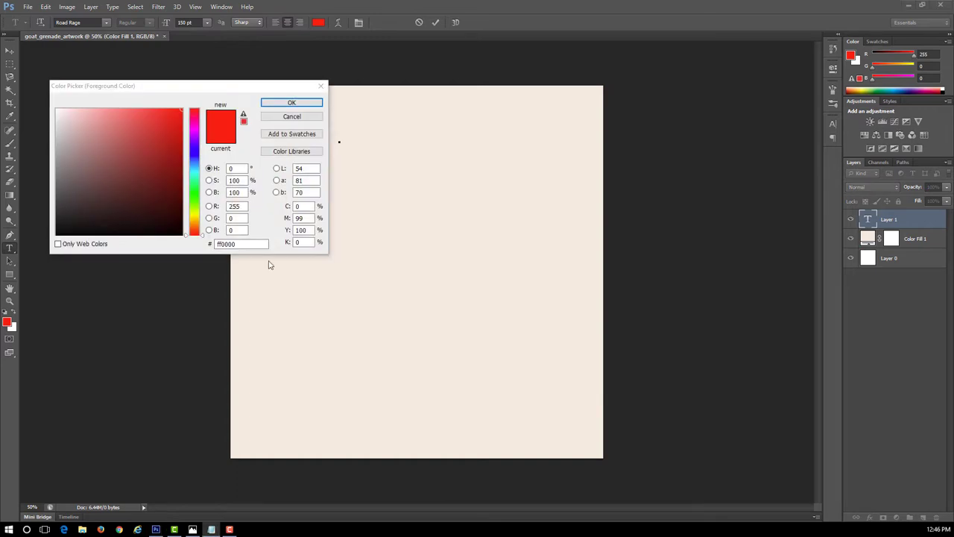
{"action": "double_click", "coordinate": [246, 243]}
{"action": "type", "text": "e53b3b"}
{"action": "key", "text": "Return"}
Type GOAT, resize it to 100 pt and move it to the top centre.
{"action": "type", "text": "GOAT"}
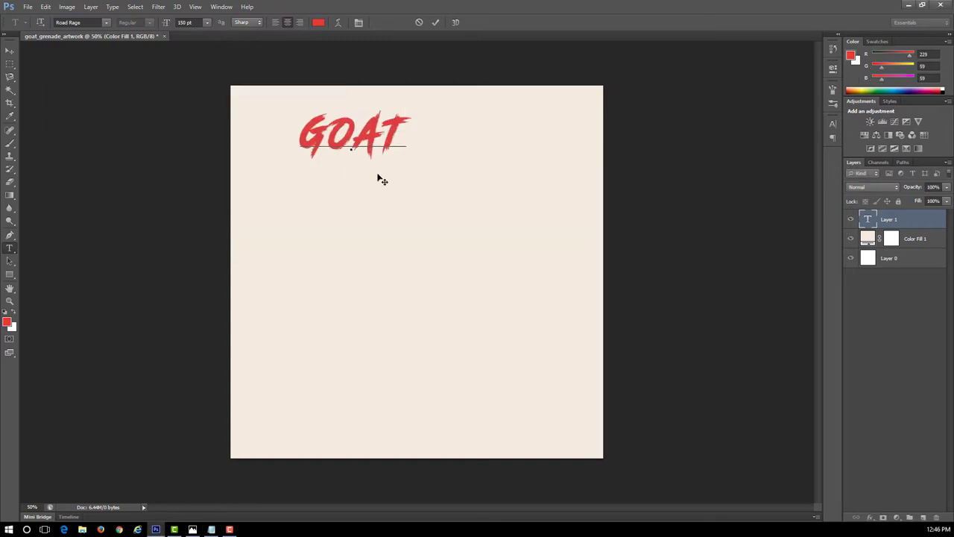
{"action": "left_click_drag", "start_coordinate": [379, 179], "coordinate": [440, 186]}
{"action": "key", "text": "ctrl+a"}
{"action": "key", "text": "Return"}
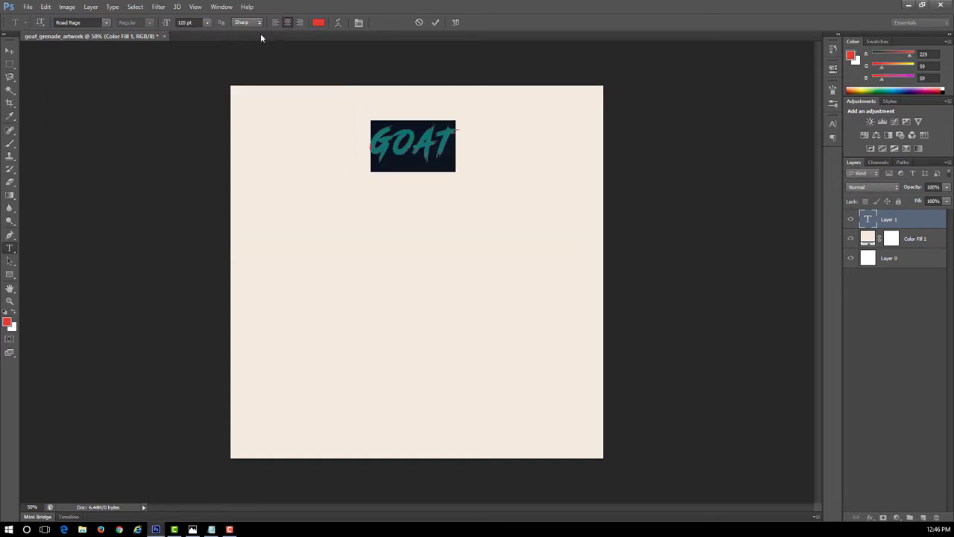
{"action": "type", "text": "100"}
{"action": "key", "text": "Return"}
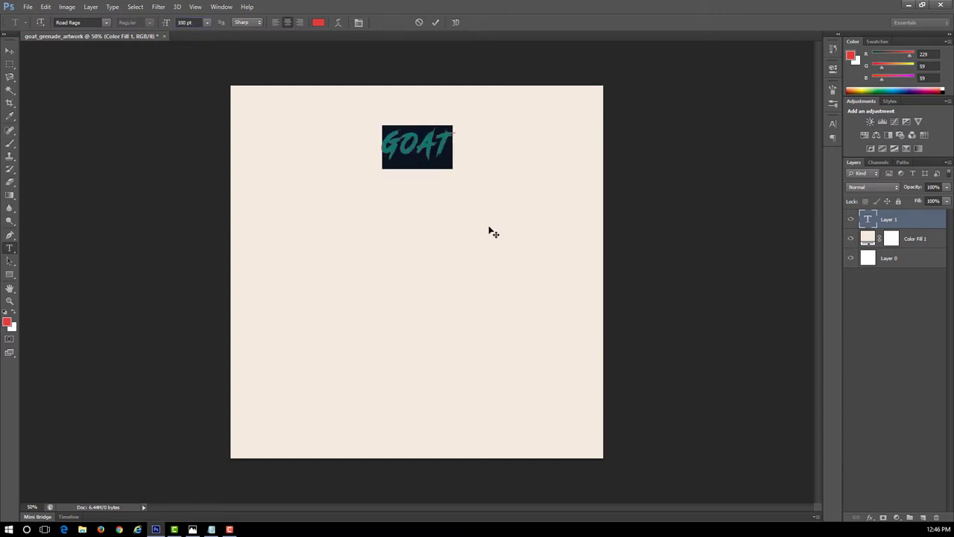
{"action": "left_click_drag", "start_coordinate": [486, 228], "coordinate": [495, 217]}
{"action": "key", "text": "Right"}
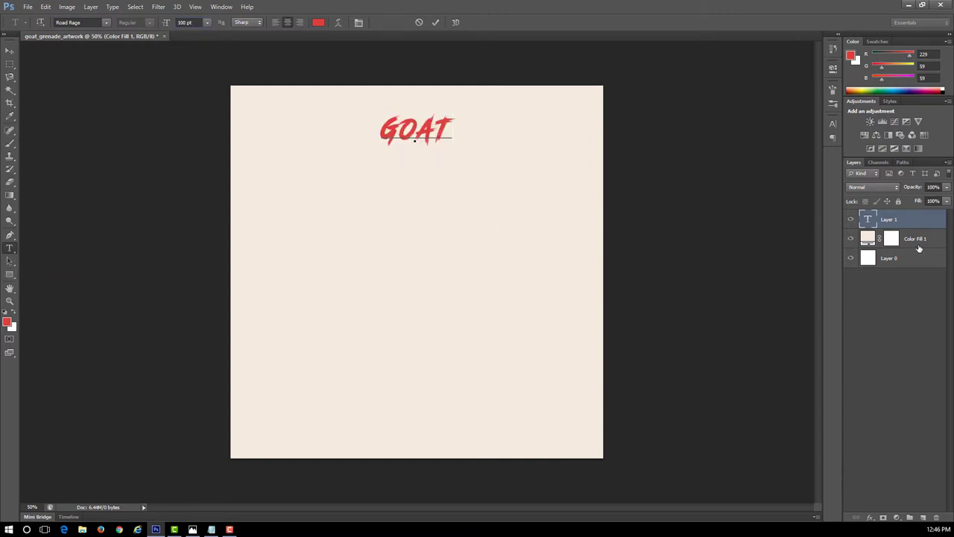
{"action": "left_click", "coordinate": [10, 248]}
Start a text line below the title in Microsoft Yi Baiti at 48 pt.
{"action": "left_click", "coordinate": [332, 173]}
{"action": "left_click", "coordinate": [105, 22]}
{"action": "scroll", "coordinate": [199, 110], "scroll_direction": "down", "scroll_amount": 5}
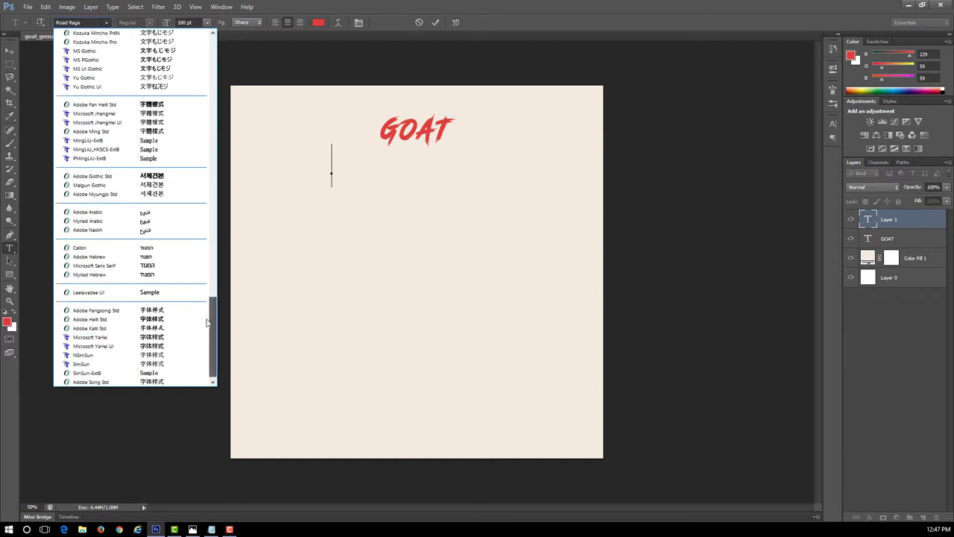
{"action": "left_click_drag", "start_coordinate": [214, 334], "coordinate": [207, 177]}
{"action": "left_click", "coordinate": [91, 86]}
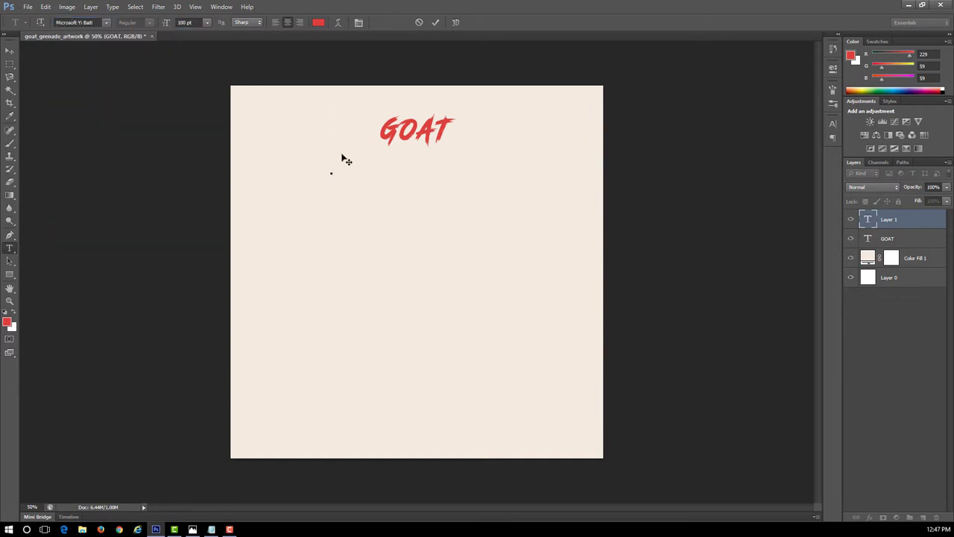
{"action": "left_click", "coordinate": [207, 23]}
{"action": "left_click", "coordinate": [209, 162]}
Type the artist names in black and finish the subtitle.
{"action": "type", "text": "NARD & JACK MAYNARD"}
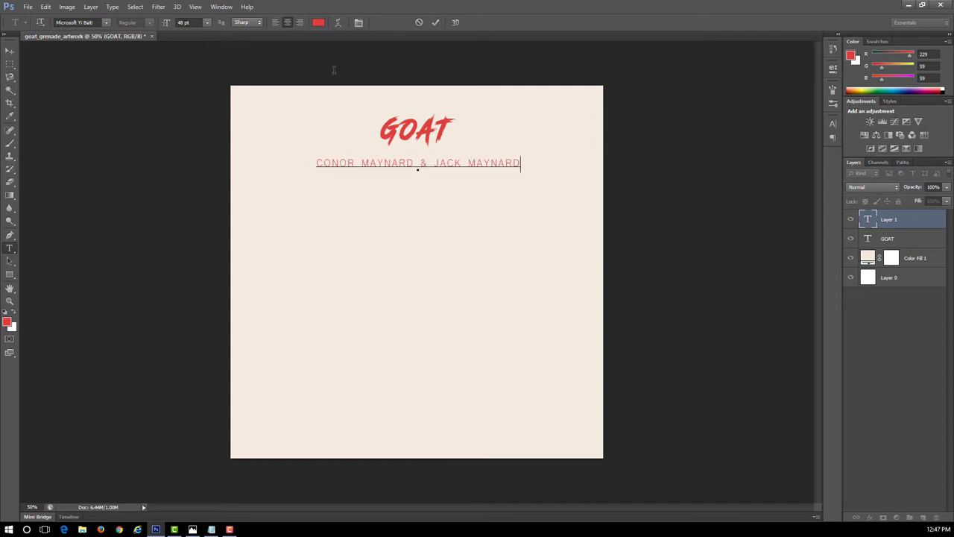
{"action": "left_click", "coordinate": [319, 22]}
{"action": "double_click", "coordinate": [869, 219]}
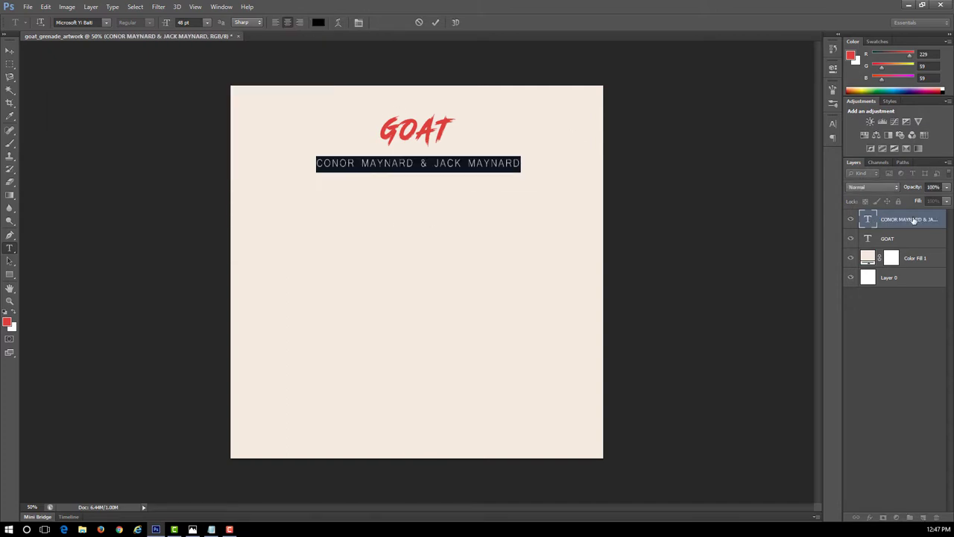
{"action": "left_click", "coordinate": [906, 219]}
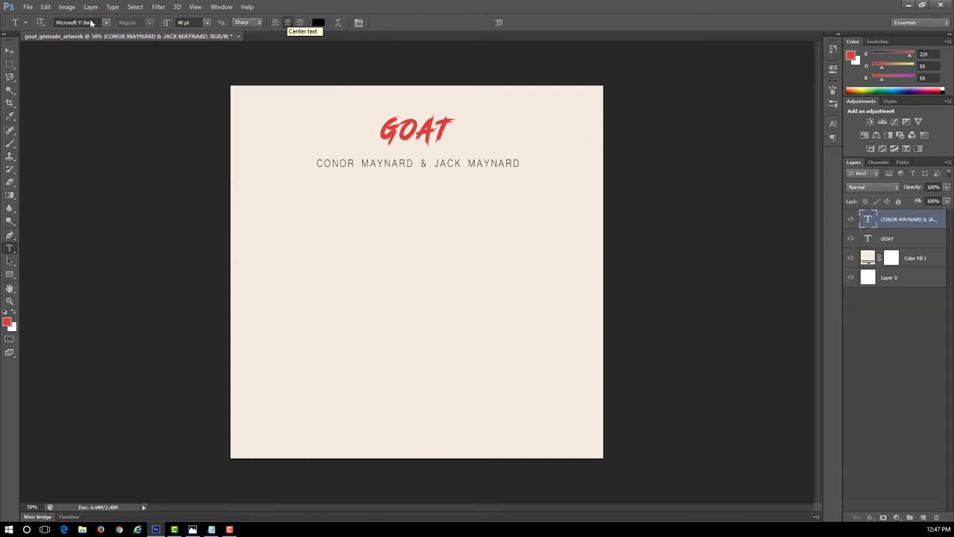
{"action": "key", "text": "v"}
Shrink the subtitle to 36 pt and set its tracking to 160.
{"action": "double_click", "coordinate": [871, 220]}
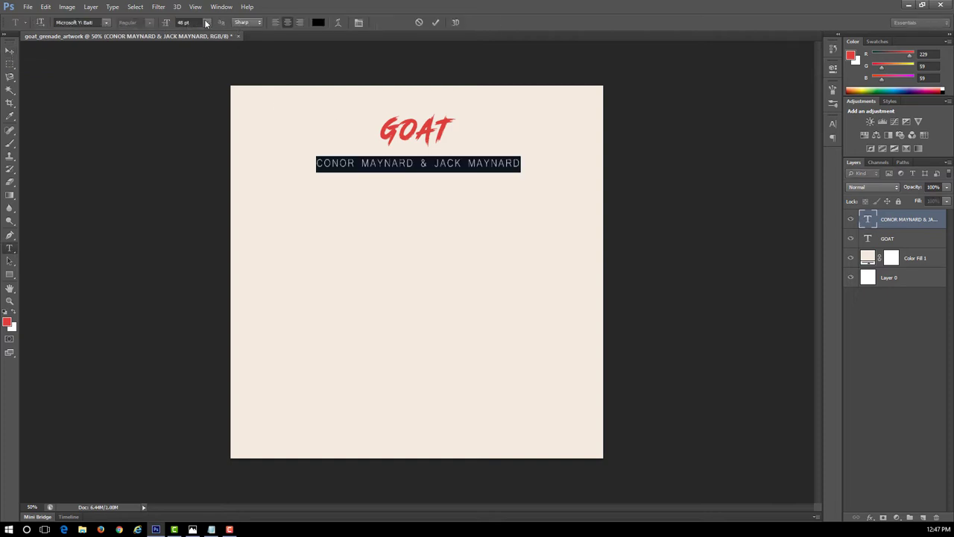
{"action": "left_click", "coordinate": [207, 23]}
{"action": "left_click", "coordinate": [198, 158]}
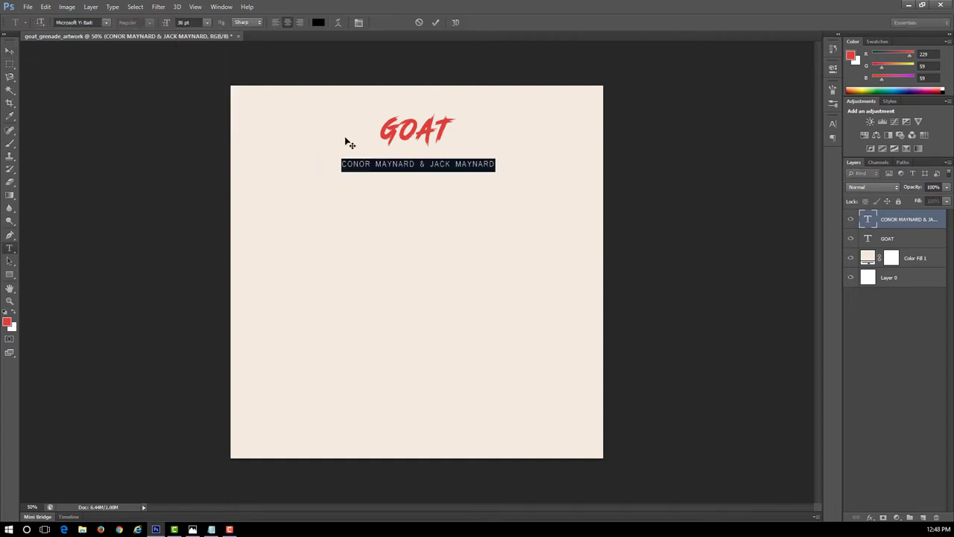
{"action": "left_click", "coordinate": [358, 23]}
{"action": "left_click_drag", "start_coordinate": [768, 157], "coordinate": [773, 157]}
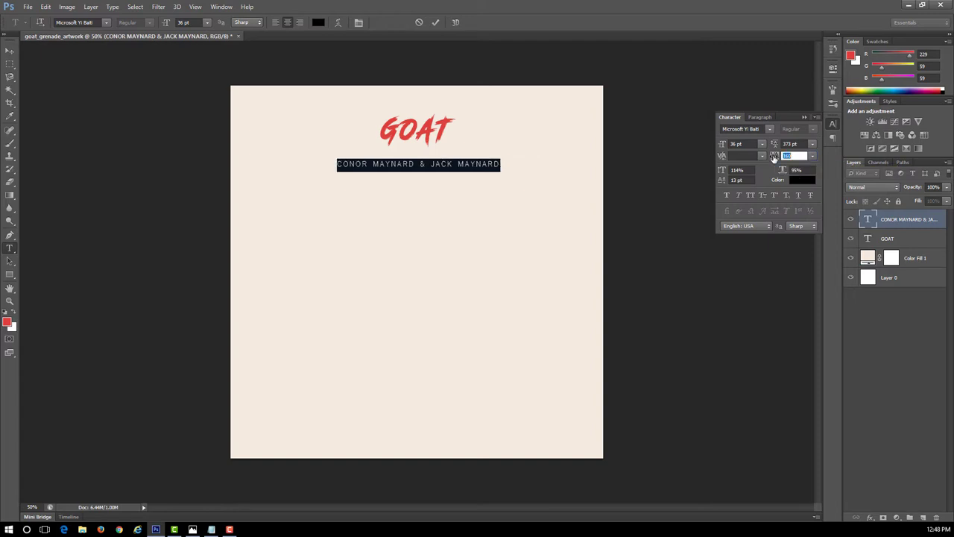
{"action": "left_click", "coordinate": [10, 50]}
{"action": "left_click", "coordinate": [806, 117]}
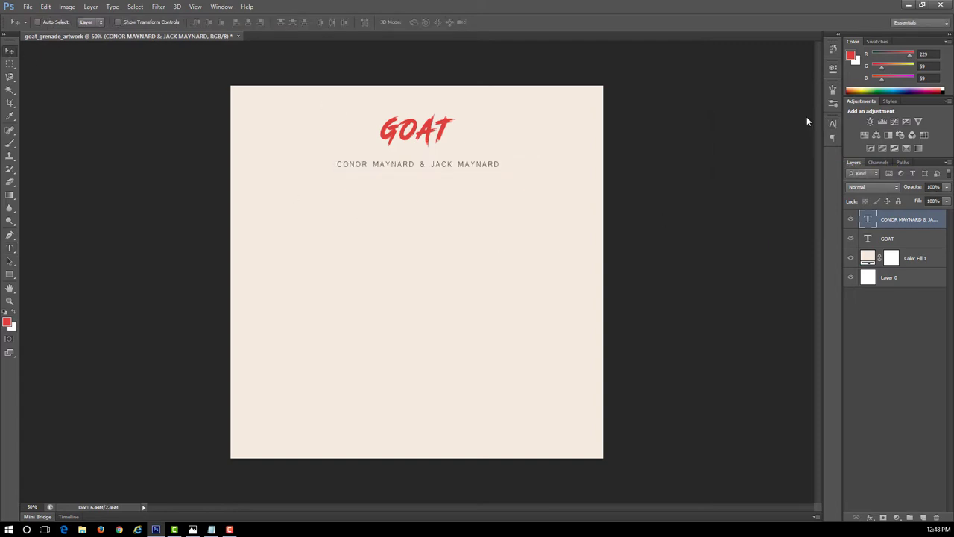
Draw a red bar near the canvas bottom and start a new text layer.
{"action": "key", "text": "u"}
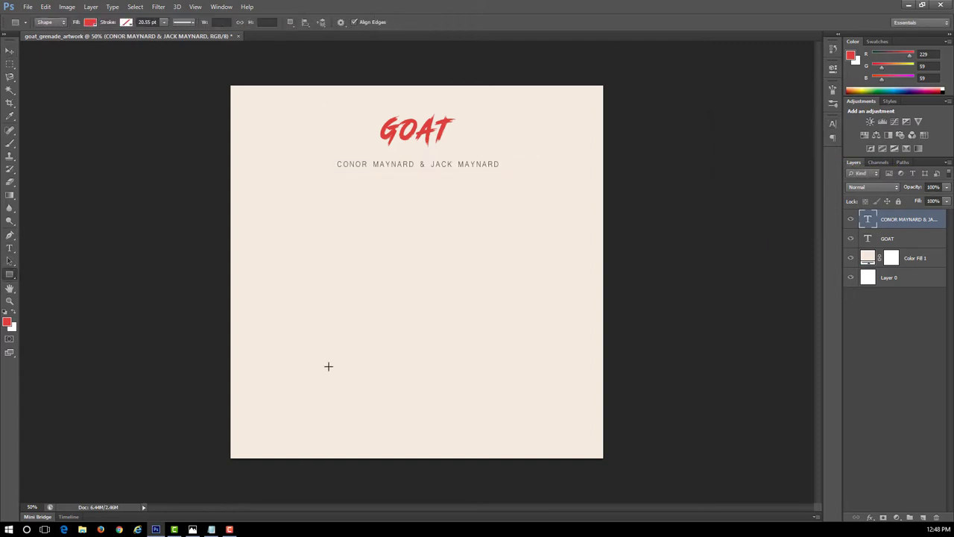
{"action": "left_click_drag", "start_coordinate": [328, 383], "coordinate": [510, 421]}
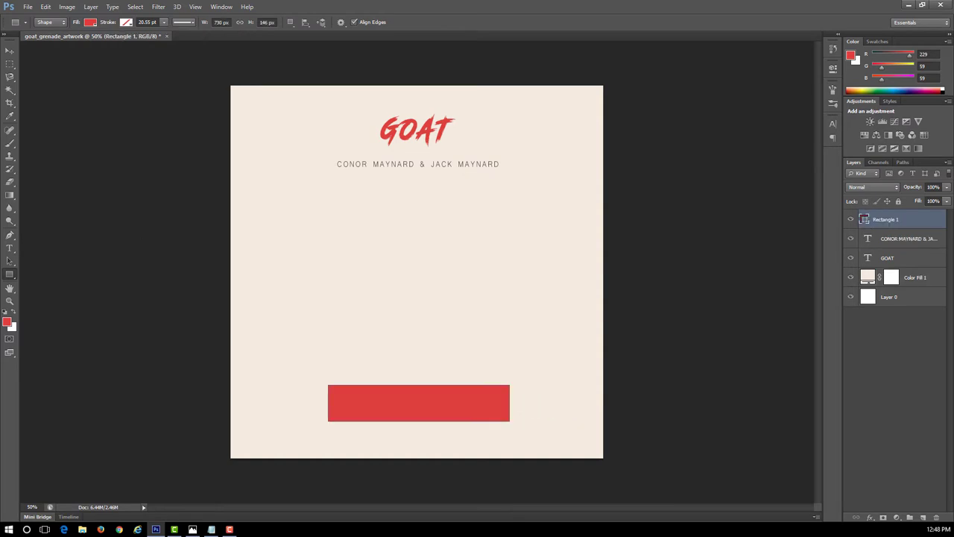
{"action": "key", "text": "t"}
{"action": "left_click", "coordinate": [300, 339]}
Set the new text to 72 pt and browse the font family list.
{"action": "left_click", "coordinate": [206, 22]}
{"action": "left_click", "coordinate": [192, 191]}
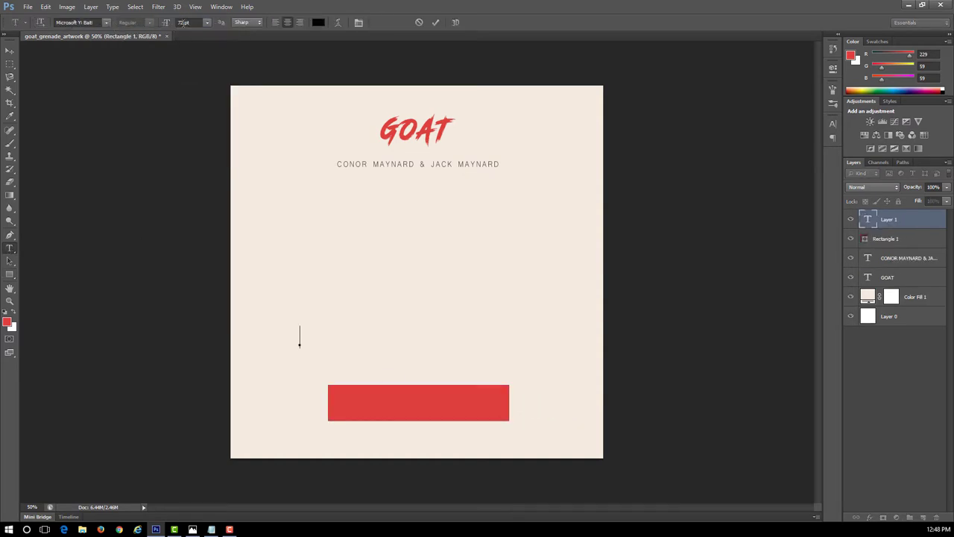
{"action": "type", "text": "100"}
{"action": "left_click", "coordinate": [106, 23]}
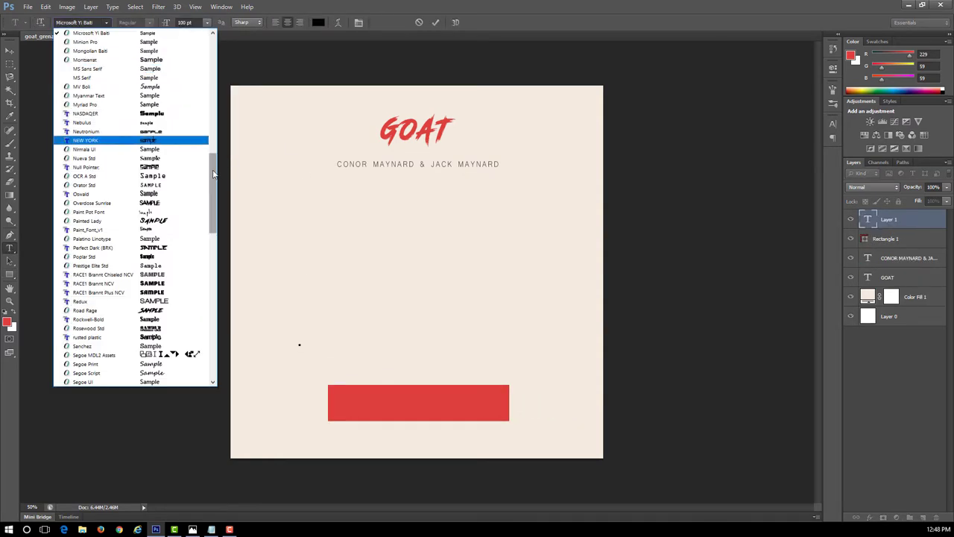
{"action": "left_click_drag", "start_coordinate": [212, 190], "coordinate": [214, 46]}
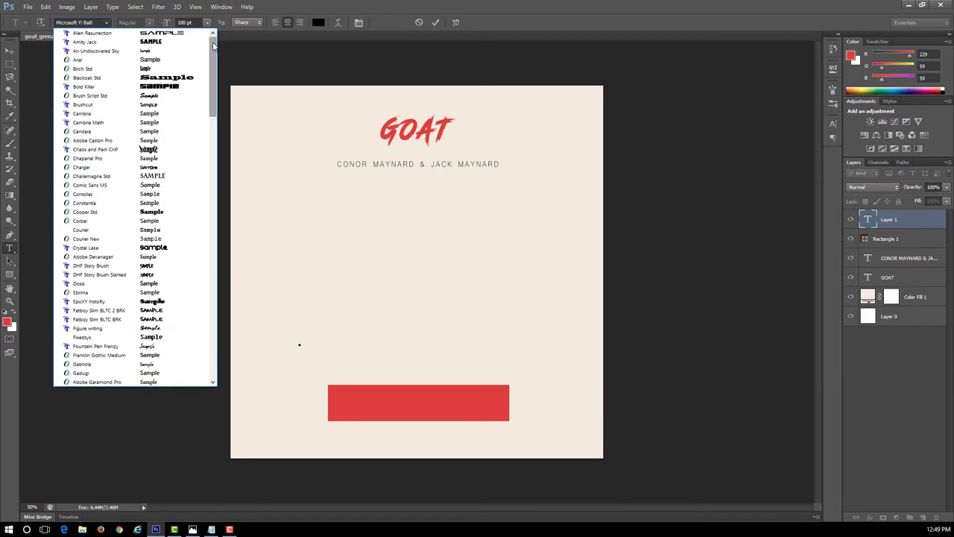
{"action": "key", "text": "Escape"}
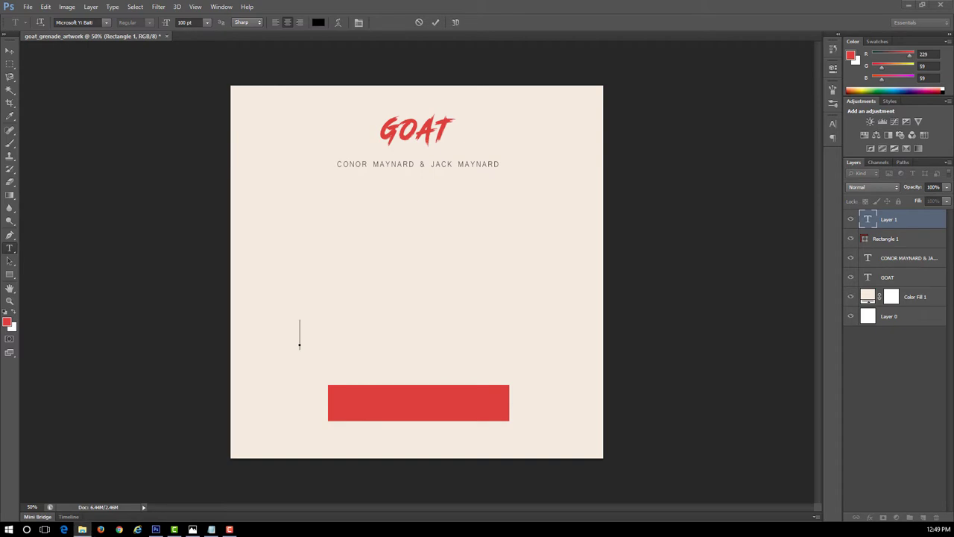
{"action": "left_click", "coordinate": [106, 23]}
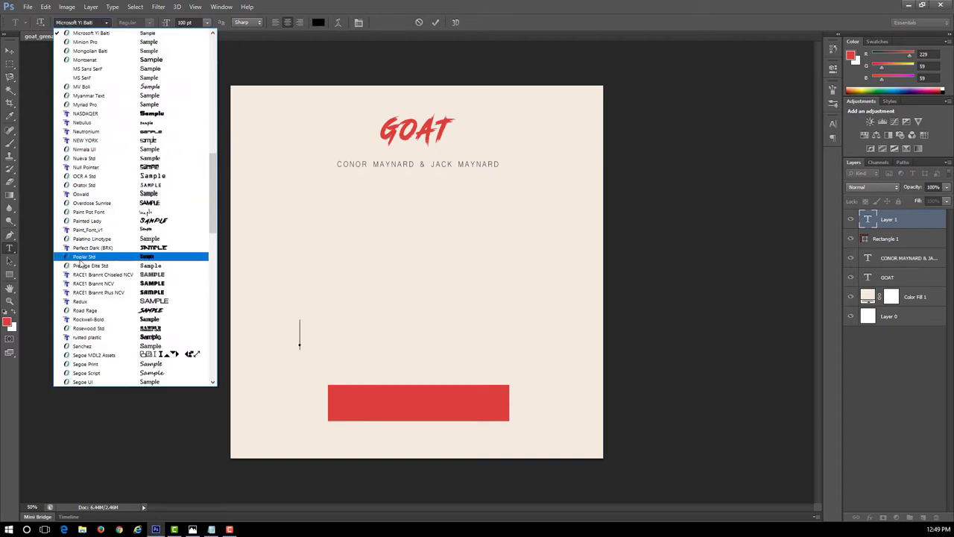
Type GRENADE in RACE1 Brannt Plus NCV at 135 pt and move it onto the red bar.
{"action": "left_click", "coordinate": [89, 293]}
{"action": "type", "text": "G"}
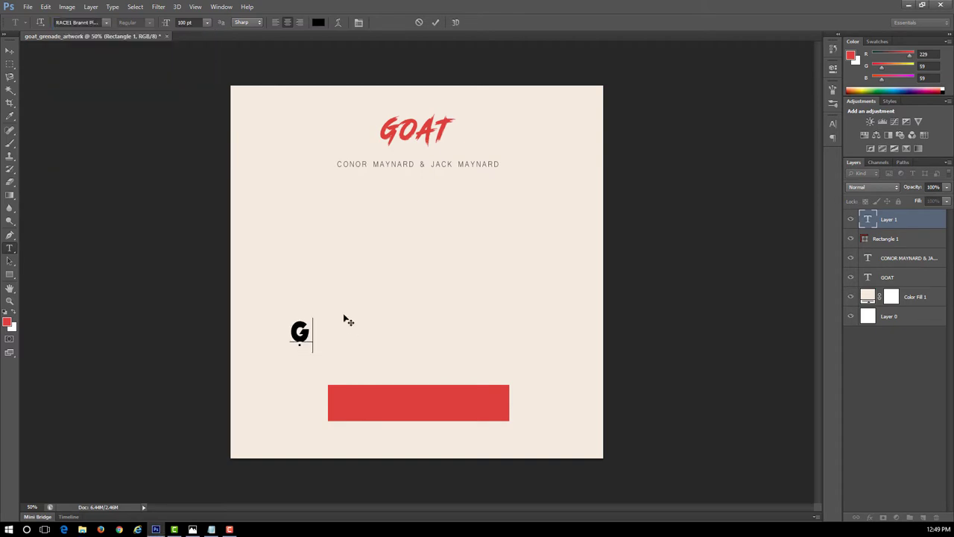
{"action": "type", "text": "RENADE"}
{"action": "key", "text": "ctrl+a"}
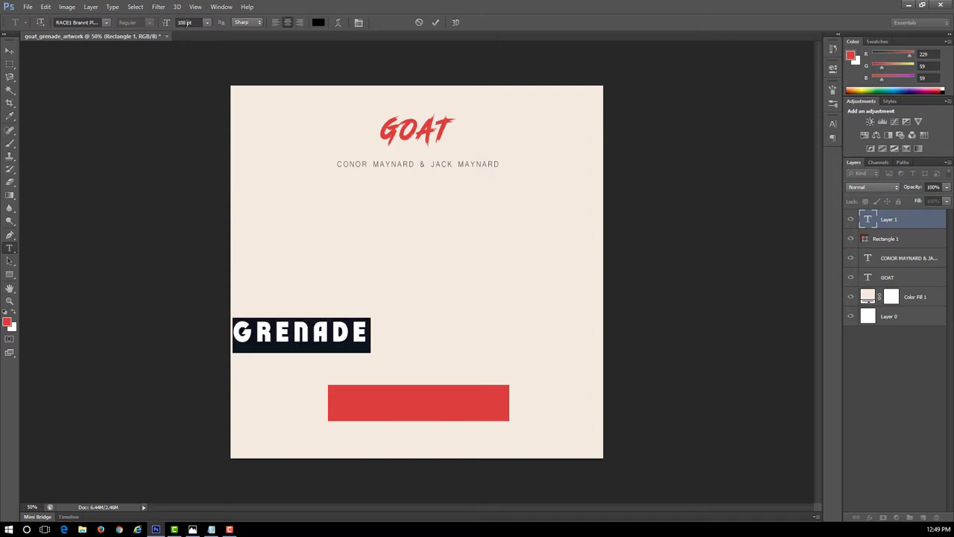
{"action": "type", "text": "135"}
{"action": "key", "text": "Return"}
{"action": "left_click_drag", "start_coordinate": [401, 325], "coordinate": [499, 394]}
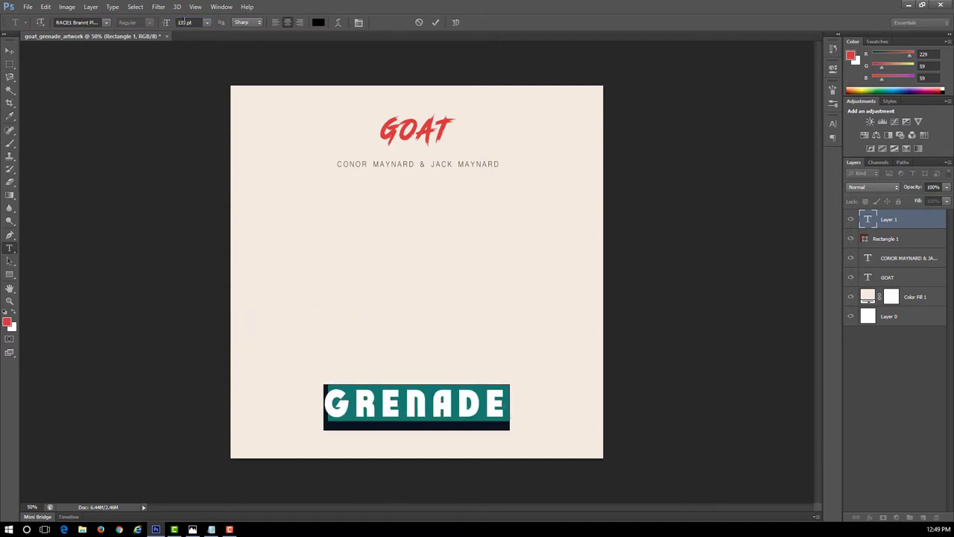
Tighten GRENADE's letter spacing and set its size to 130 pt.
{"action": "key", "text": "ctrl+h"}
{"action": "type", "text": "120"}
{"action": "key", "text": "ctrl+t"}
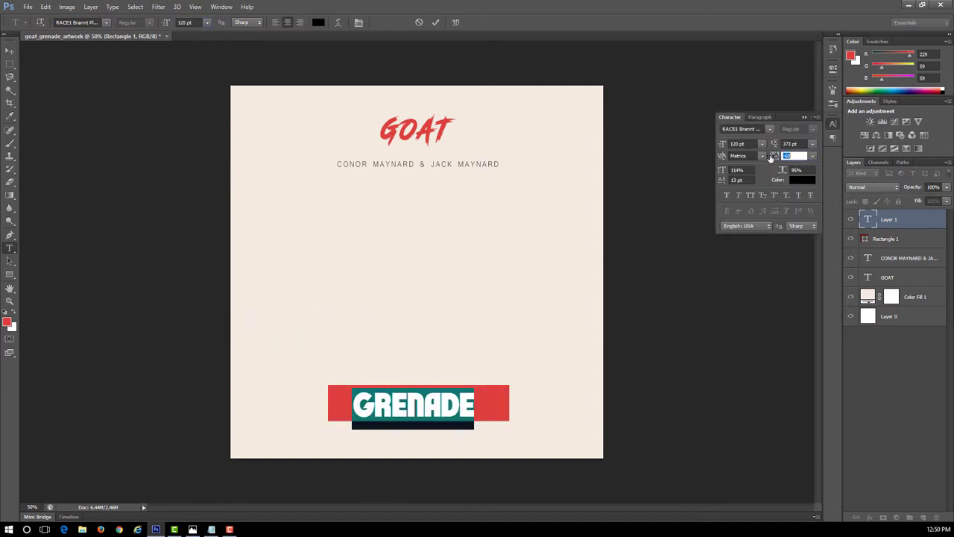
{"action": "left_click_drag", "start_coordinate": [776, 155], "coordinate": [746, 170]}
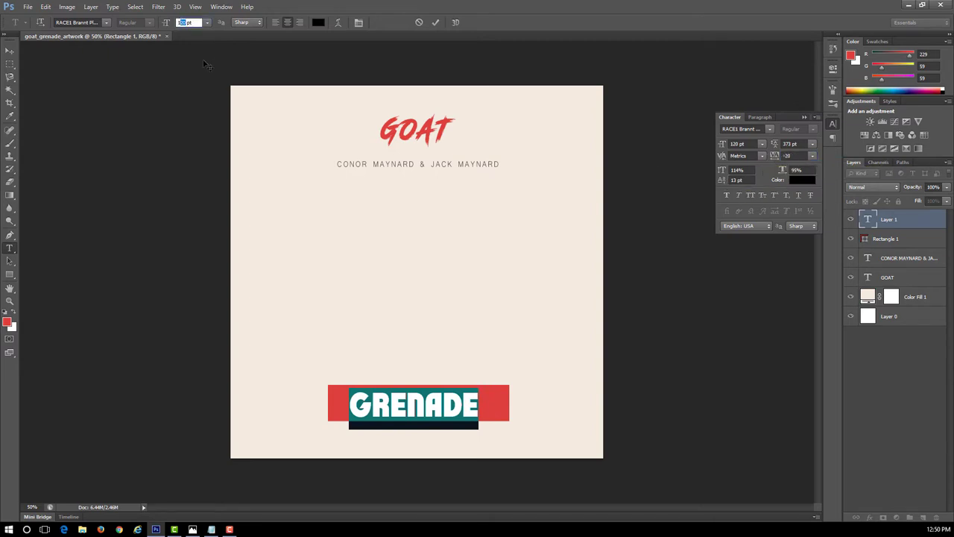
{"action": "type", "text": "125"}
{"action": "key", "text": "Return"}
{"action": "type", "text": "130"}
{"action": "key", "text": "Return"}
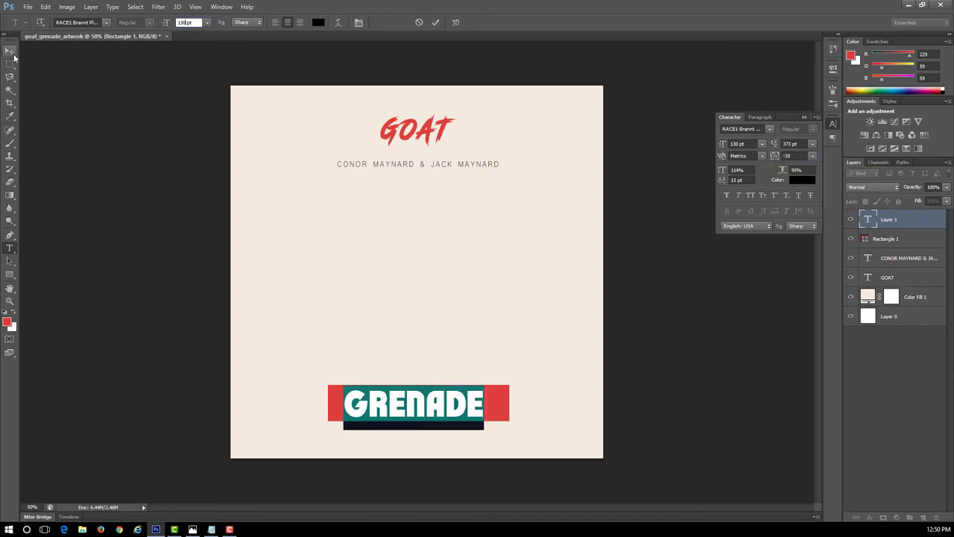
Colour GRENADE white and set its tracking to -60.
{"action": "left_click", "coordinate": [480, 446]}
{"action": "left_click_drag", "start_coordinate": [485, 450], "coordinate": [313, 392]}
{"action": "left_click", "coordinate": [802, 179]}
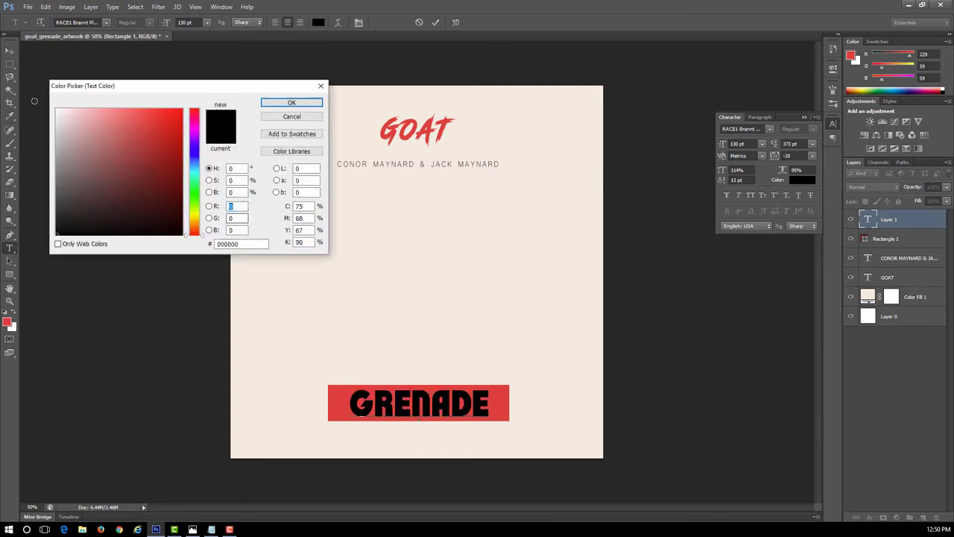
{"action": "left_click", "coordinate": [56, 110]}
{"action": "left_click", "coordinate": [291, 103]}
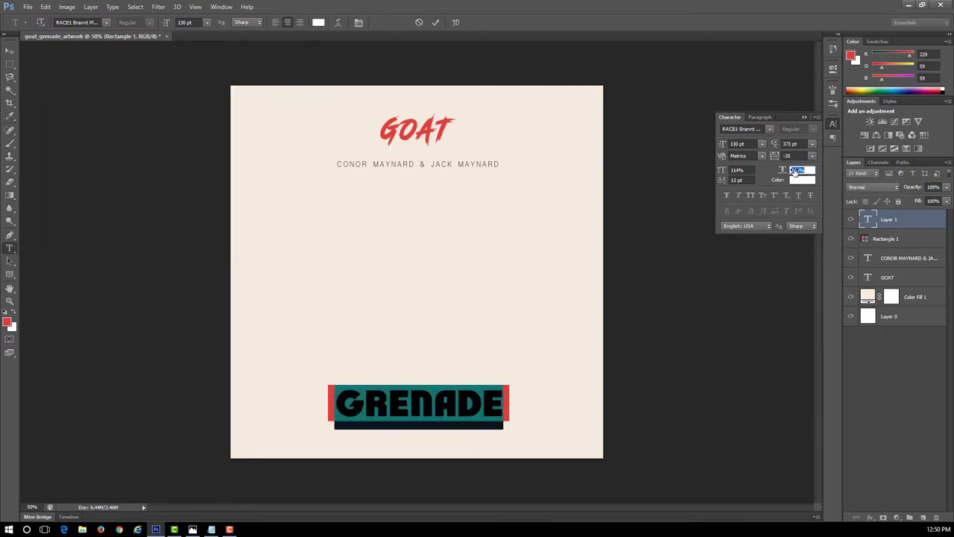
{"action": "mouse_move", "coordinate": [775, 156]}
{"action": "left_mouse_down"}
{"action": "mouse_move", "coordinate": [753, 157]}
{"action": "mouse_move", "coordinate": [790, 170]}
{"action": "left_mouse_up"}
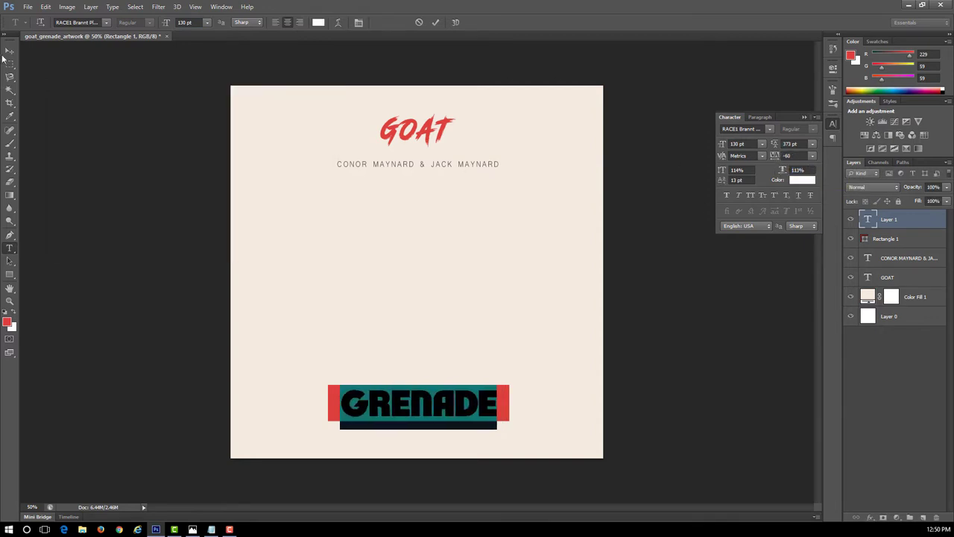
{"action": "left_click", "coordinate": [9, 50]}
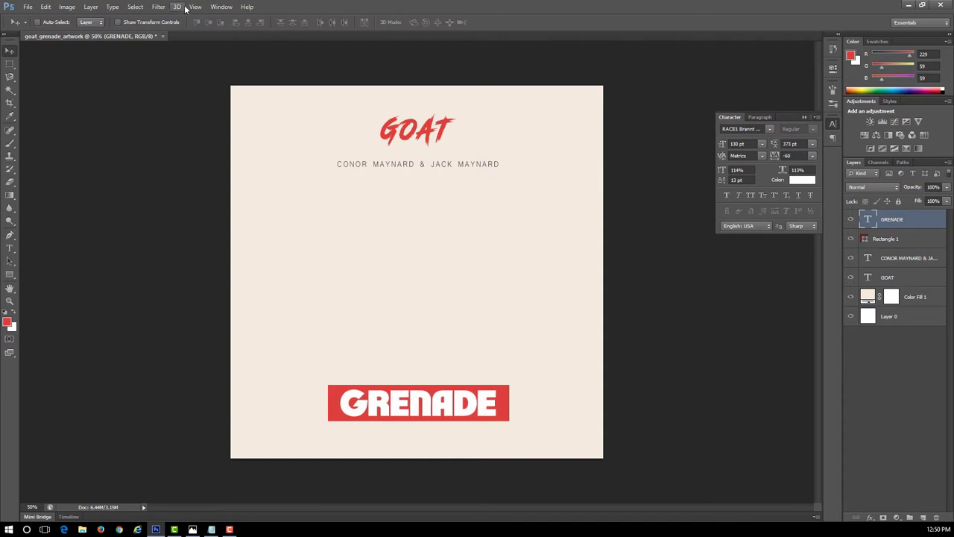
Reselect the GRENADE lettering to change its colour again.
{"action": "double_click", "coordinate": [869, 219]}
{"action": "left_click", "coordinate": [802, 180]}
{"action": "left_click", "coordinate": [264, 90]}
Make the GRENADE lettering cream and zoom to 200% on it.
{"action": "left_click", "coordinate": [290, 100]}
{"action": "left_click", "coordinate": [196, 7]}
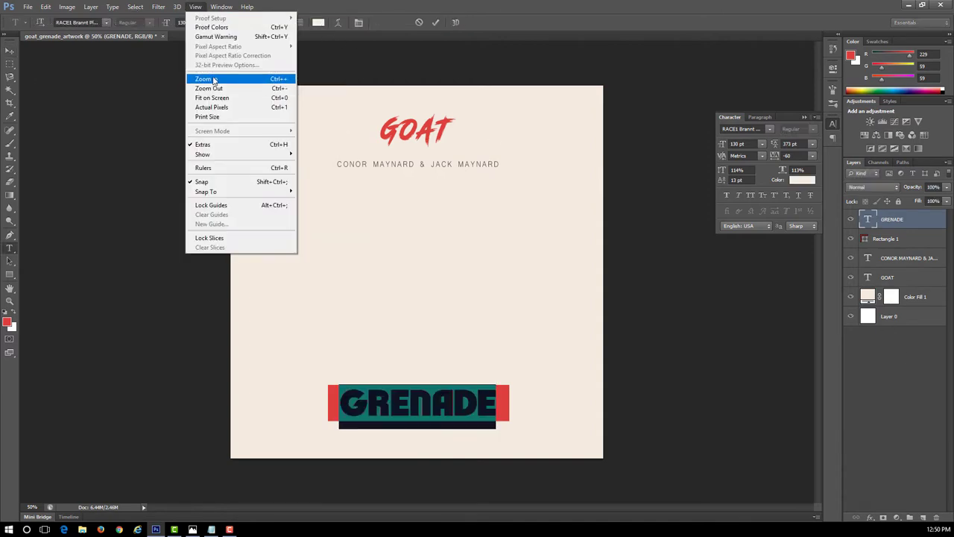
{"action": "left_click", "coordinate": [311, 71]}
{"action": "key", "text": "ctrl+plus"}
{"action": "scroll", "coordinate": [624, 417], "scroll_direction": "down", "scroll_amount": 2}
{"action": "key", "text": "ctrl+plus"}
{"action": "key", "text": "ctrl+plus"}
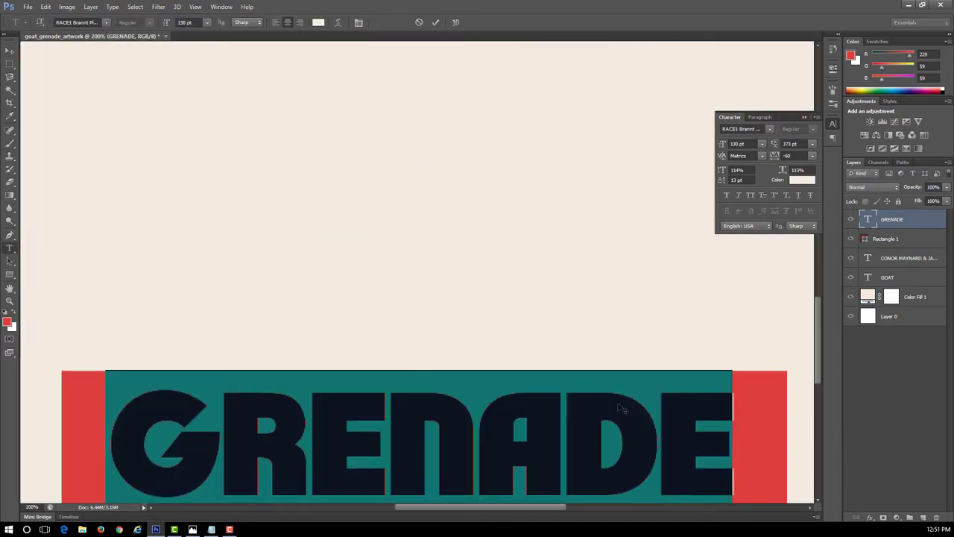
{"action": "scroll", "coordinate": [626, 394], "scroll_direction": "down", "scroll_amount": 3}
{"action": "scroll", "coordinate": [626, 393], "scroll_direction": "down", "scroll_amount": 1}
Rasterize the GRENADE layer and cut a thin sliver from the R.
{"action": "left_click", "coordinate": [10, 62]}
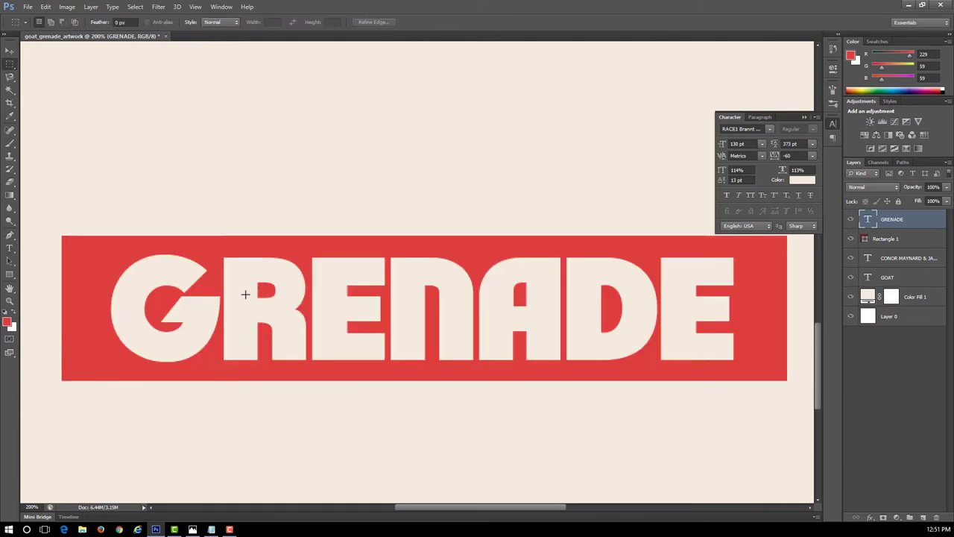
{"action": "left_click_drag", "start_coordinate": [259, 283], "coordinate": [260, 307]}
{"action": "left_click", "coordinate": [225, 271]}
{"action": "left_click_drag", "start_coordinate": [265, 362], "coordinate": [256, 362]}
{"action": "key", "text": "Delete"}
{"action": "left_click", "coordinate": [486, 207]}
{"action": "right_click", "coordinate": [892, 219]}
{"action": "left_click", "coordinate": [768, 217]}
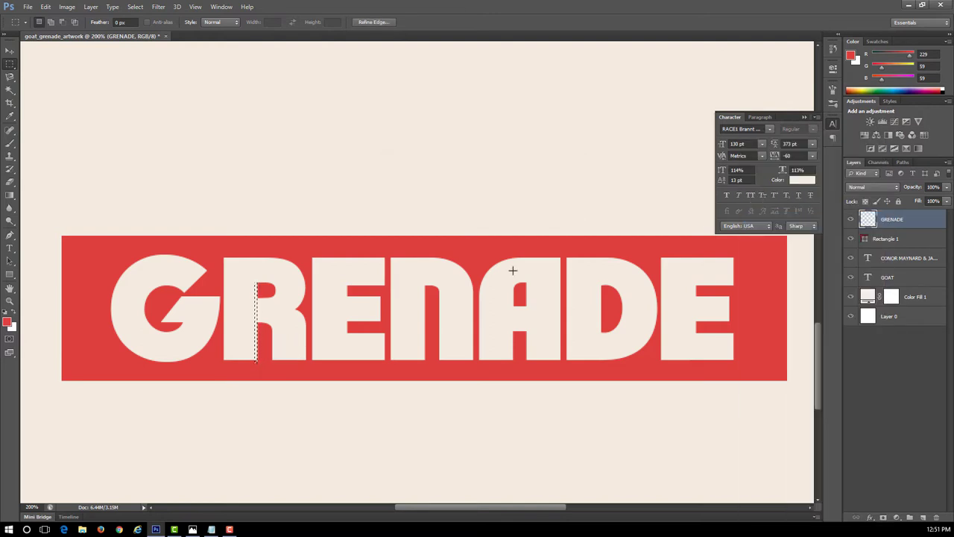
{"action": "key", "text": "Delete"}
Cut further slivers near the E and R stem, then erase the letter A.
{"action": "left_click_drag", "start_coordinate": [372, 295], "coordinate": [383, 322]}
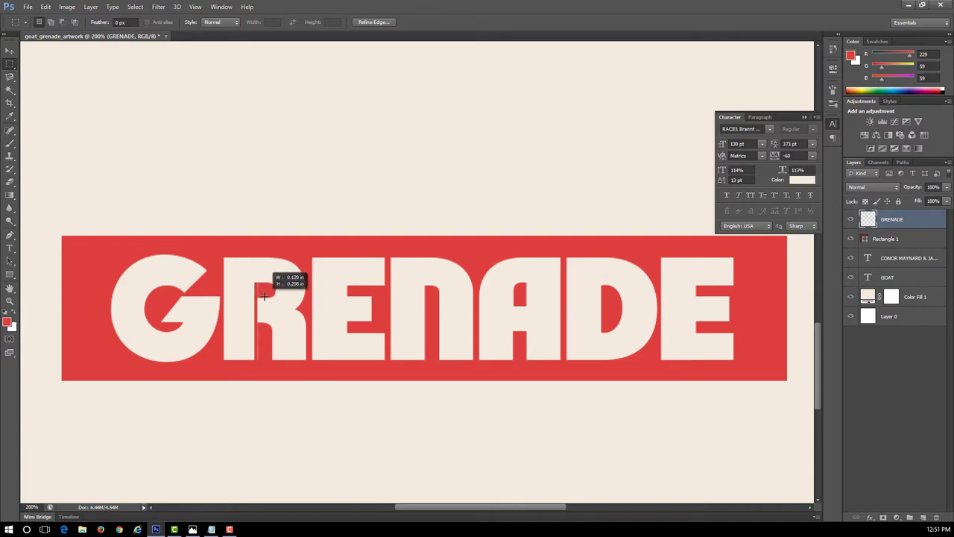
{"action": "key", "text": "Delete"}
{"action": "left_click_drag", "start_coordinate": [256, 323], "coordinate": [265, 362]}
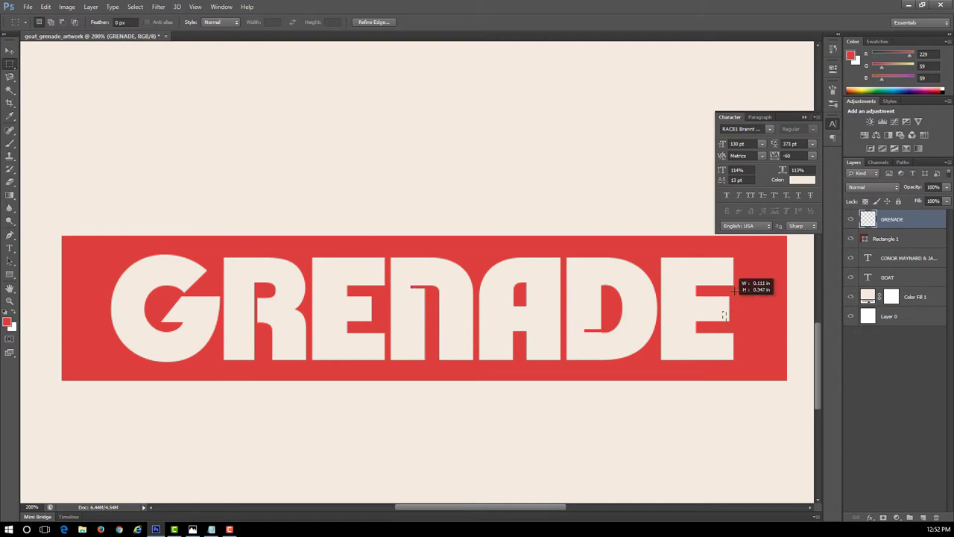
{"action": "mouse_move", "coordinate": [734, 290]}
{"action": "left_mouse_down"}
{"action": "mouse_move", "coordinate": [753, 302]}
{"action": "mouse_move", "coordinate": [735, 326]}
{"action": "left_mouse_up"}
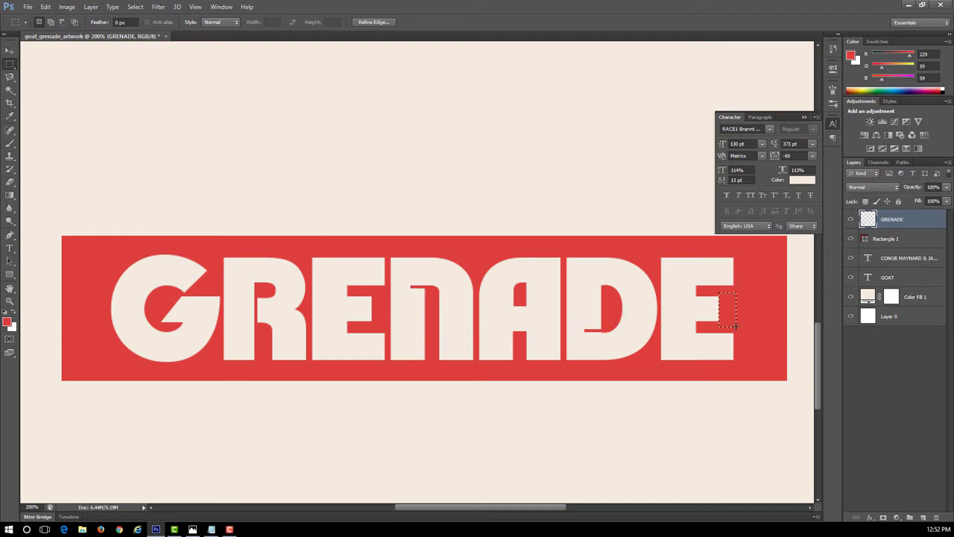
{"action": "left_click_drag", "start_coordinate": [476, 252], "coordinate": [567, 364]}
{"action": "key", "text": "Delete"}
Open grenade_text.png and drag the grenade into the album artwork.
{"action": "left_click", "coordinate": [28, 7]}
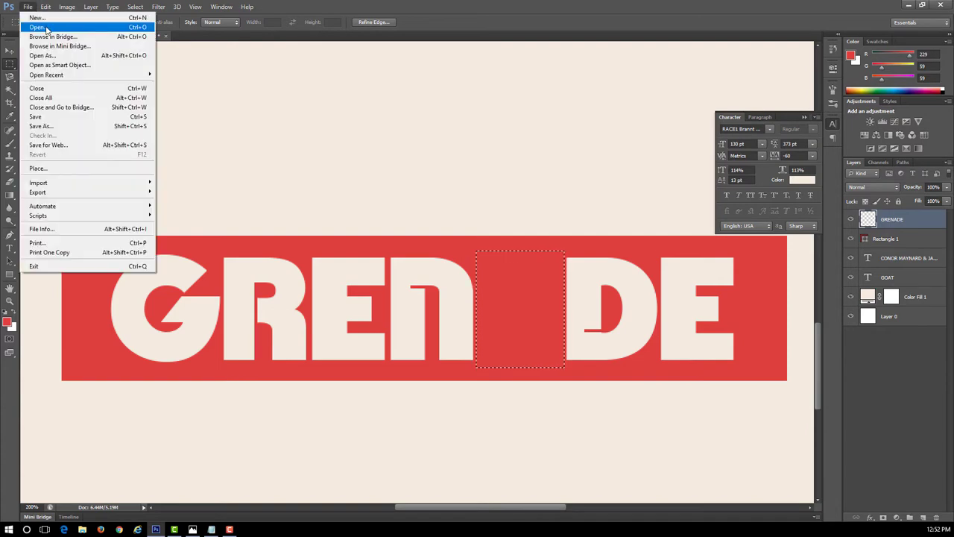
{"action": "left_click", "coordinate": [33, 33]}
{"action": "double_click", "coordinate": [470, 280]}
{"action": "key", "text": "v"}
{"action": "left_click_drag", "start_coordinate": [418, 291], "coordinate": [517, 305]}
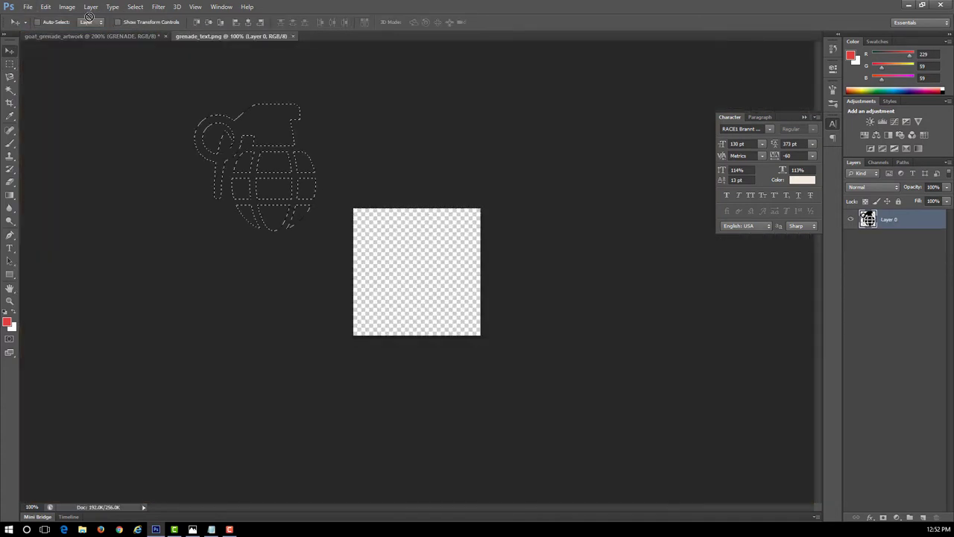
Free Transform the grenade to fit the gap left by the A.
{"action": "key", "text": "ctrl+t"}
{"action": "mouse_move", "coordinate": [592, 485]}
{"action": "left_mouse_down"}
{"action": "mouse_move", "coordinate": [464, 348]}
{"action": "mouse_move", "coordinate": [559, 332]}
{"action": "mouse_move", "coordinate": [566, 314]}
{"action": "left_mouse_up"}
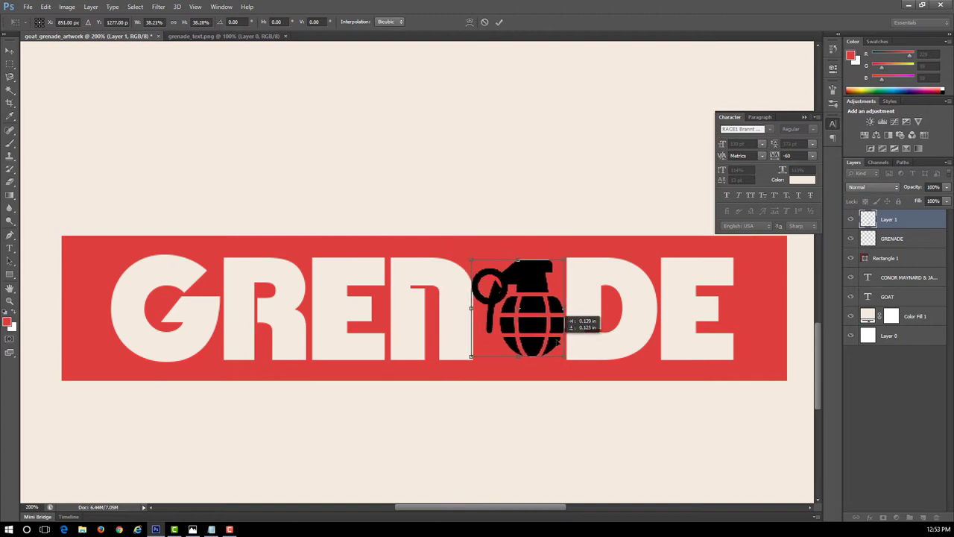
{"action": "left_click_drag", "start_coordinate": [516, 365], "coordinate": [518, 360]}
{"action": "left_click_drag", "start_coordinate": [566, 310], "coordinate": [569, 308]}
{"action": "key", "text": "Return"}
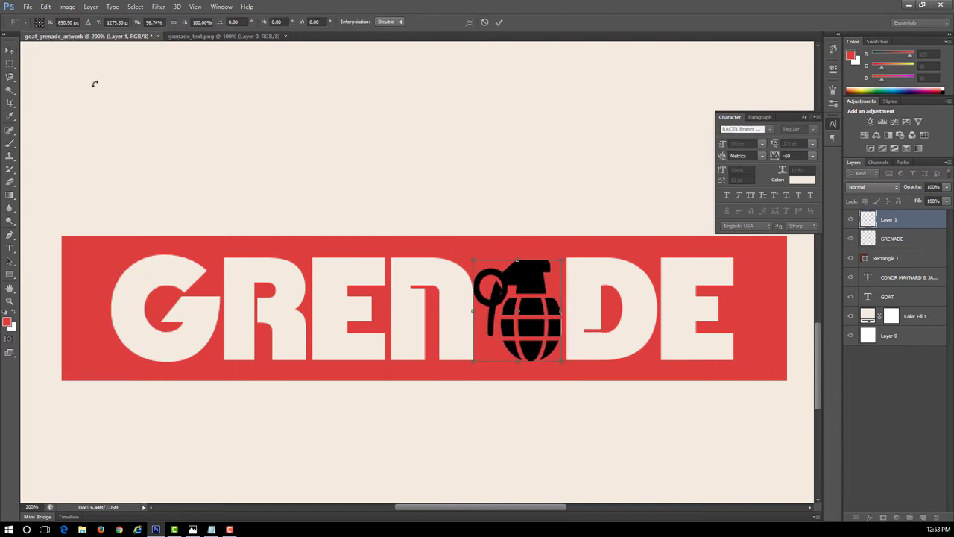
Give the grenade a cream Color Overlay layer style.
{"action": "double_click", "coordinate": [906, 219]}
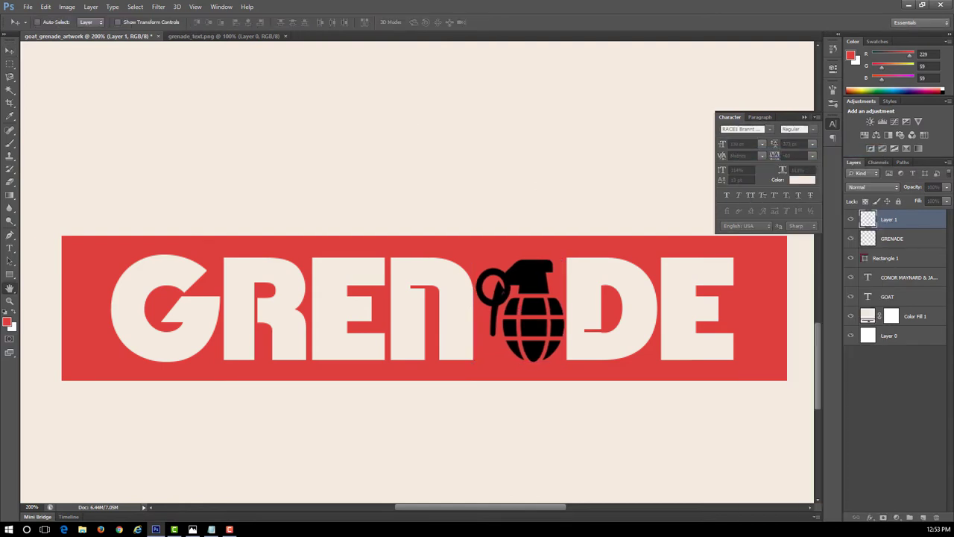
{"action": "left_click", "coordinate": [224, 265]}
{"action": "left_click", "coordinate": [396, 180]}
{"action": "left_click", "coordinate": [305, 104]}
{"action": "left_click", "coordinate": [477, 165]}
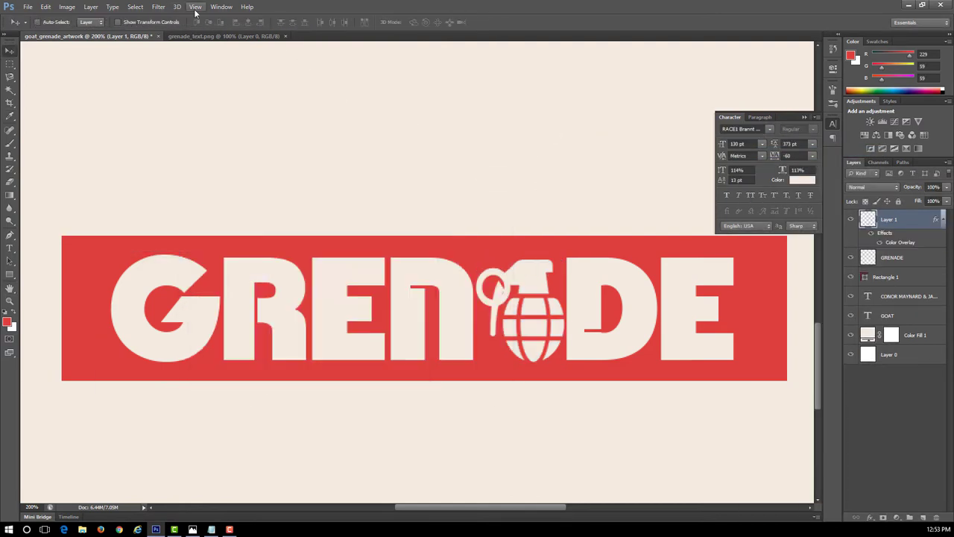
Select a small area near the D on the GRENADE layer and fit the cover on screen.
{"action": "left_click", "coordinate": [10, 65]}
{"action": "key", "text": "alt+bracketleft"}
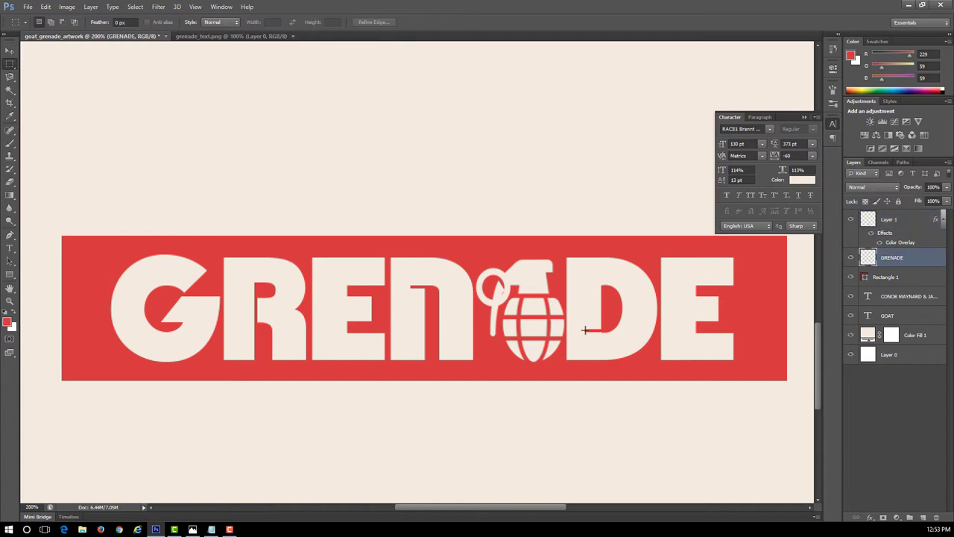
{"action": "mouse_move", "coordinate": [599, 332]}
{"action": "left_mouse_down"}
{"action": "mouse_move", "coordinate": [610, 331]}
{"action": "mouse_move", "coordinate": [584, 329]}
{"action": "left_mouse_up"}
{"action": "left_click", "coordinate": [196, 6]}
{"action": "left_click", "coordinate": [215, 112]}
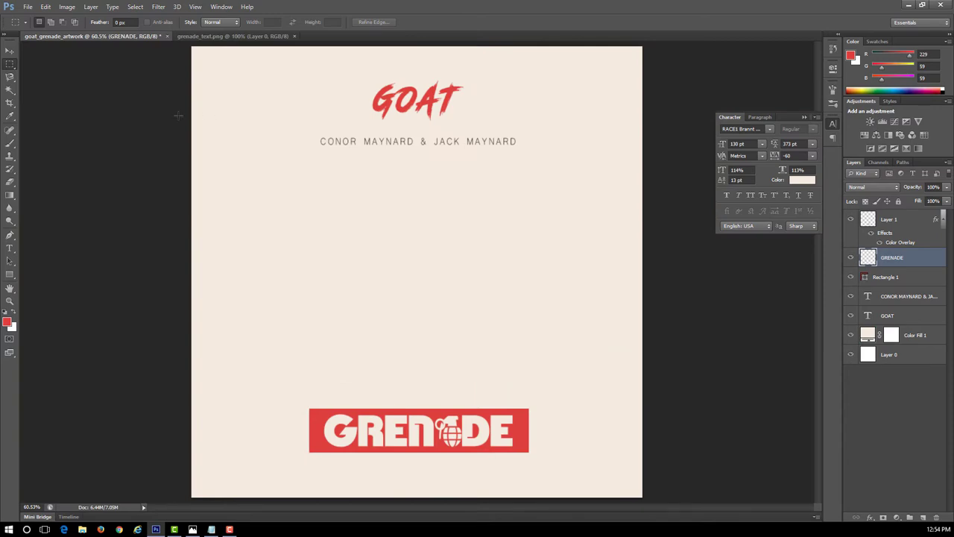
Open goat_outline.png.
{"action": "left_click", "coordinate": [27, 6]}
{"action": "left_click", "coordinate": [41, 31]}
{"action": "left_click", "coordinate": [471, 202]}
{"action": "left_click", "coordinate": [597, 335]}
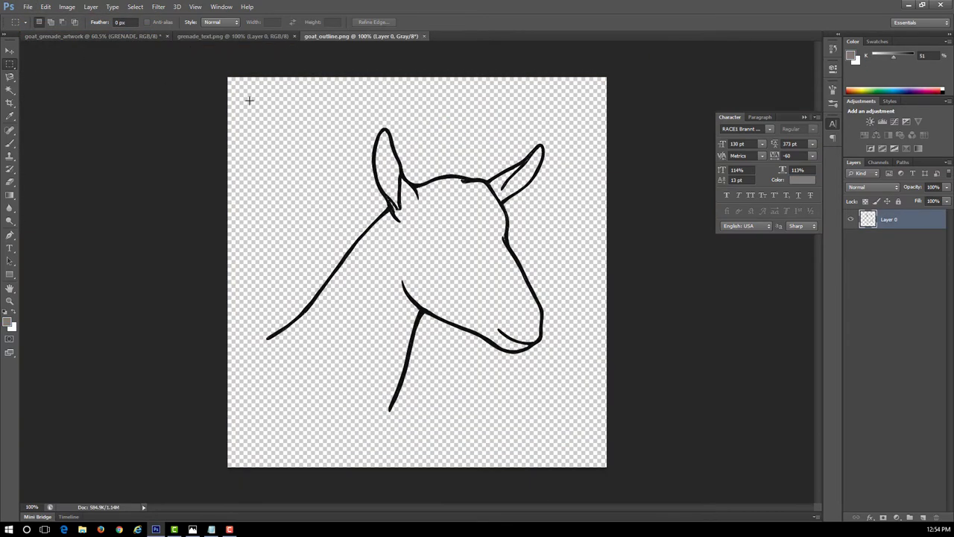
Move the goat outline into the cover artwork and shrink it slightly.
{"action": "key", "text": "v"}
{"action": "left_click_drag", "start_coordinate": [417, 268], "coordinate": [480, 266]}
{"action": "key", "text": "ctrl+t"}
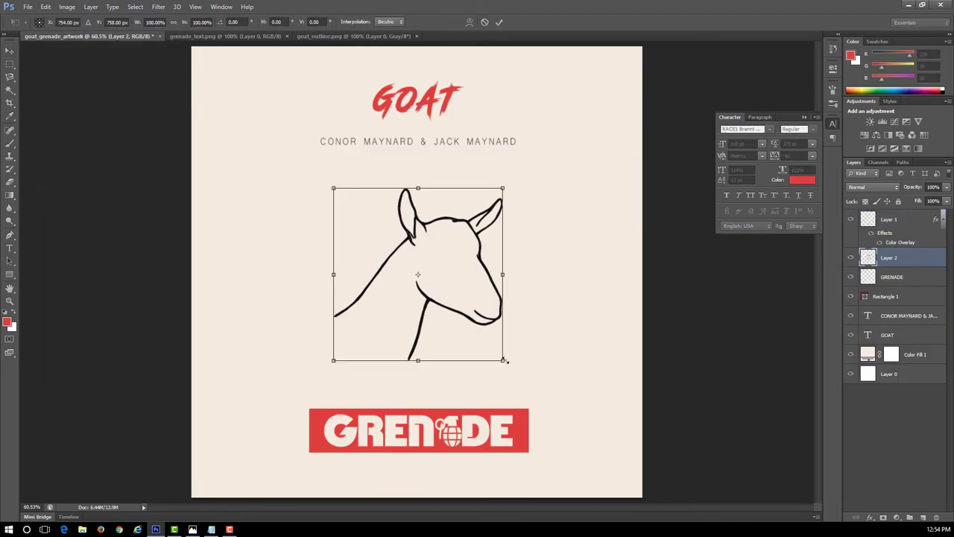
{"action": "left_click_drag", "start_coordinate": [510, 364], "coordinate": [503, 353]}
{"action": "left_click", "coordinate": [435, 198]}
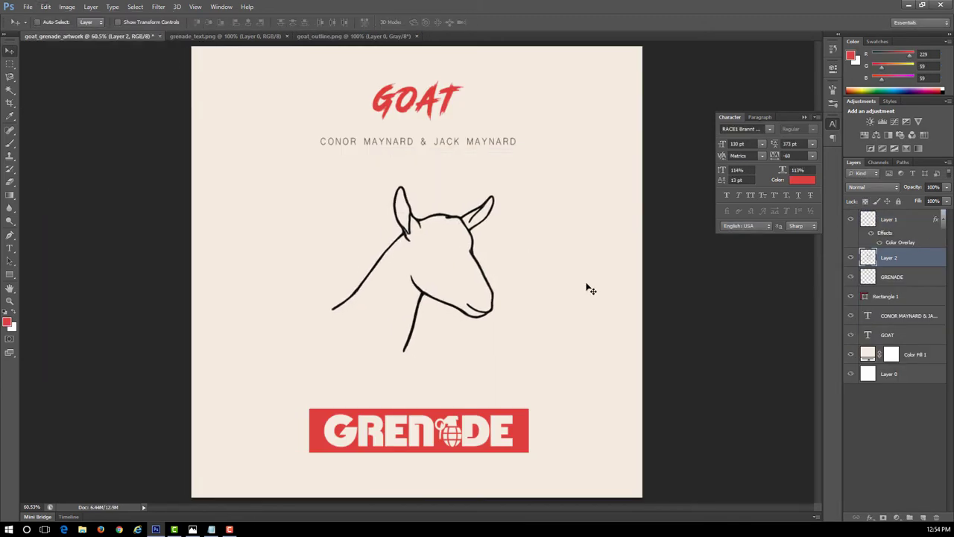
Give the goat outline layer a red Color Overlay.
{"action": "right_click", "coordinate": [901, 261]}
{"action": "left_click", "coordinate": [789, 151]}
{"action": "left_click", "coordinate": [224, 265]}
{"action": "left_click", "coordinate": [397, 180]}
{"action": "key", "text": "Return"}
{"action": "left_click", "coordinate": [477, 164]}
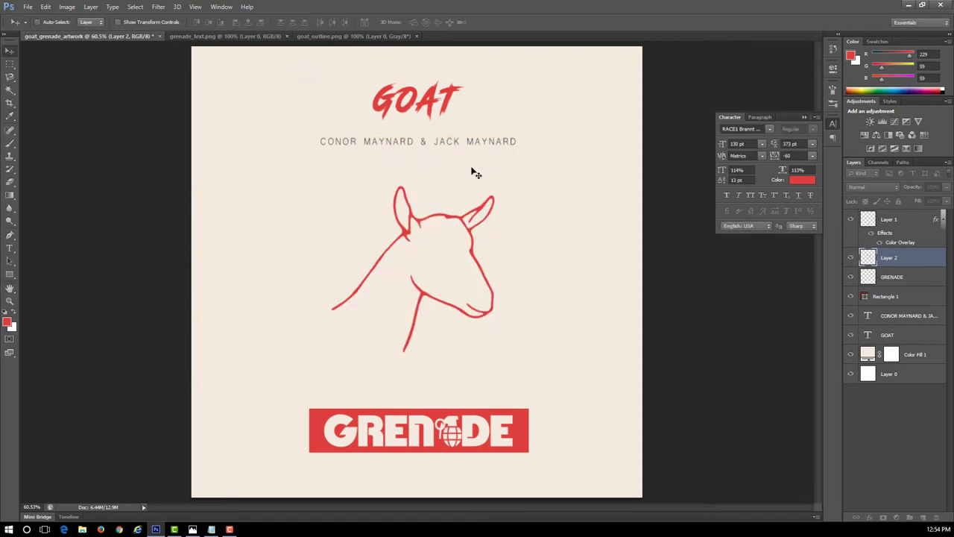
Open donkey ears.jpg with Ctrl+O, ready to lasso the ears.
{"action": "key", "text": "ctrl+o"}
{"action": "double_click", "coordinate": [405, 130]}
{"action": "key", "text": "l"}
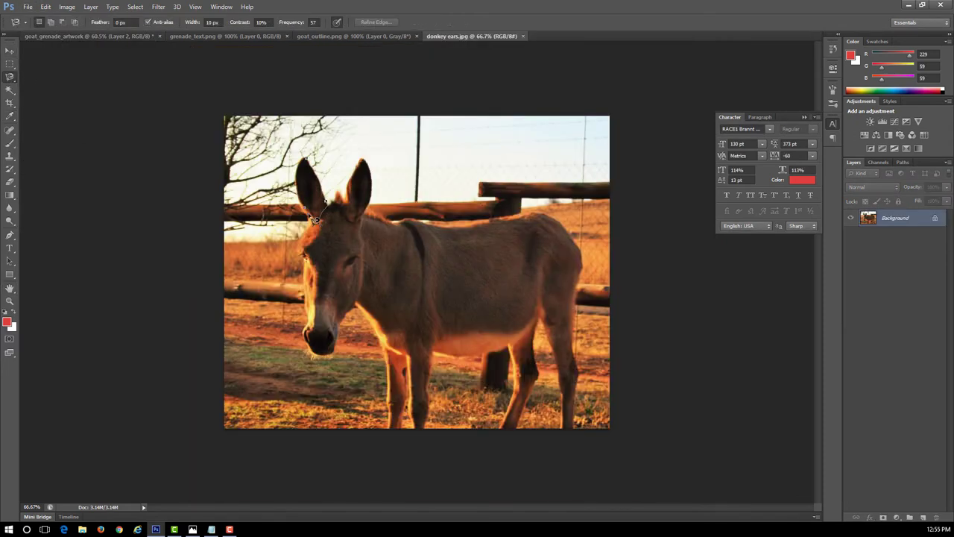
Copy the selected donkey ears to their own layer and move them into the cover.
{"action": "right_click", "coordinate": [363, 193]}
{"action": "left_click", "coordinate": [395, 266]}
{"action": "key", "text": "v"}
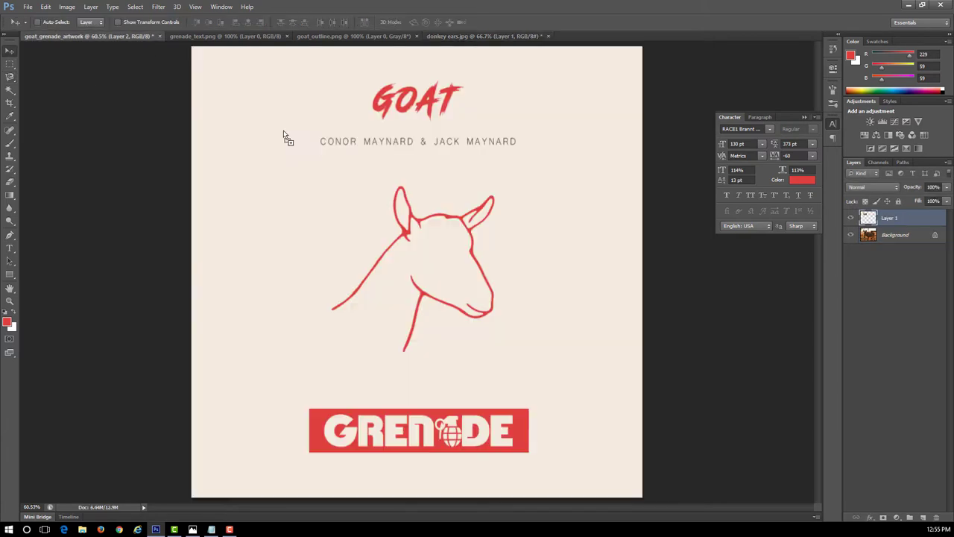
{"action": "left_click_drag", "start_coordinate": [373, 205], "coordinate": [429, 220]}
Scale down and tilt the ears with Free Transform so they sit over the goat's eyes.
{"action": "left_click", "coordinate": [45, 7]}
{"action": "left_click", "coordinate": [67, 193]}
{"action": "mouse_move", "coordinate": [490, 251]}
{"action": "left_mouse_down"}
{"action": "mouse_move", "coordinate": [477, 224]}
{"action": "mouse_move", "coordinate": [466, 223]}
{"action": "left_mouse_up"}
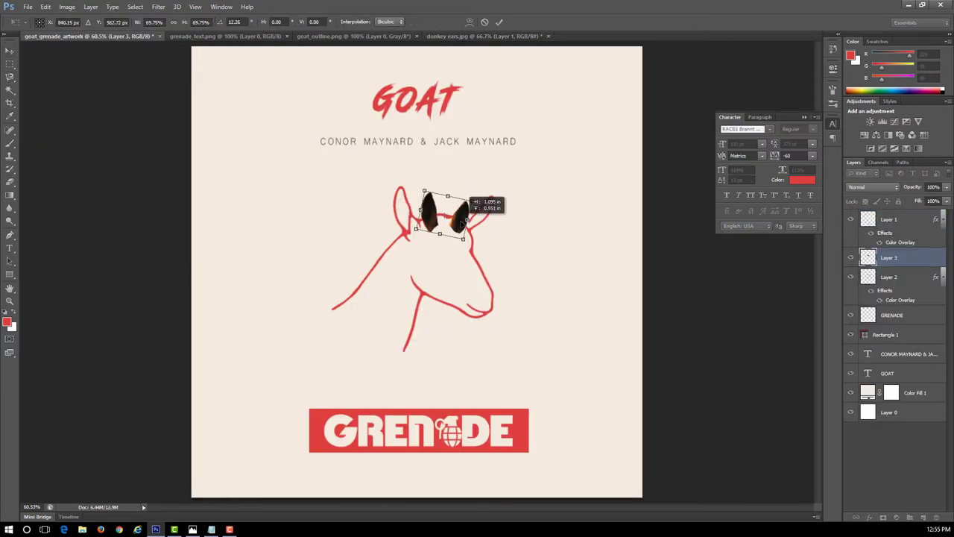
{"action": "key", "text": "v"}
{"action": "key", "text": "Return"}
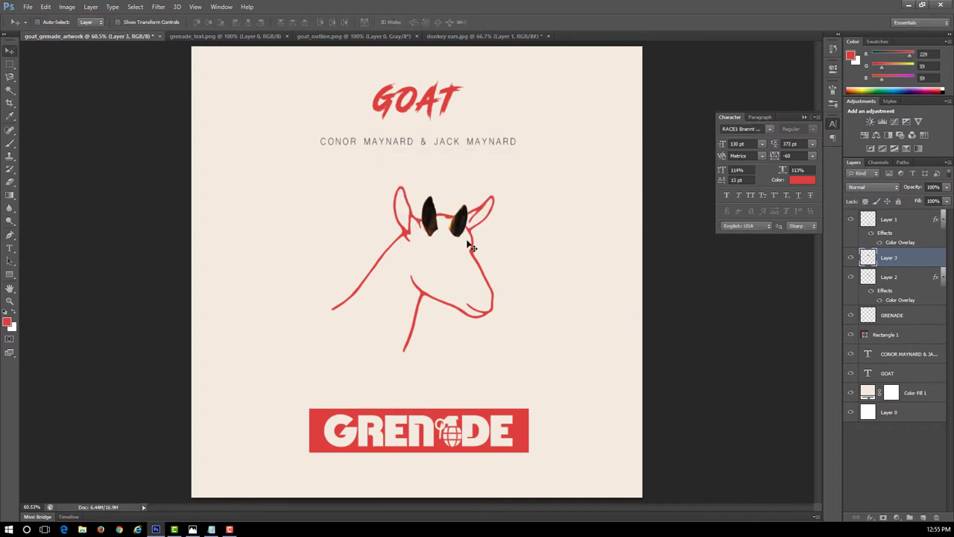
Tint the ears layer red with a Color Overlay layer style.
{"action": "right_click", "coordinate": [889, 257]}
{"action": "left_click", "coordinate": [790, 152]}
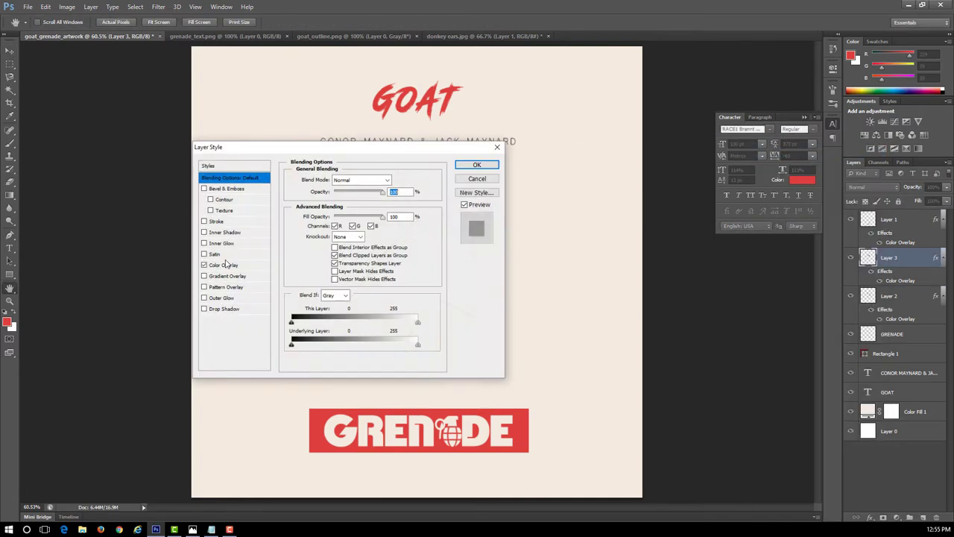
{"action": "left_click", "coordinate": [223, 265]}
{"action": "left_click", "coordinate": [396, 180]}
{"action": "left_click", "coordinate": [292, 102]}
{"action": "left_click", "coordinate": [476, 165]}
Open gold_chain.png, select the chain and move it into the cover artwork.
{"action": "left_click", "coordinate": [28, 7]}
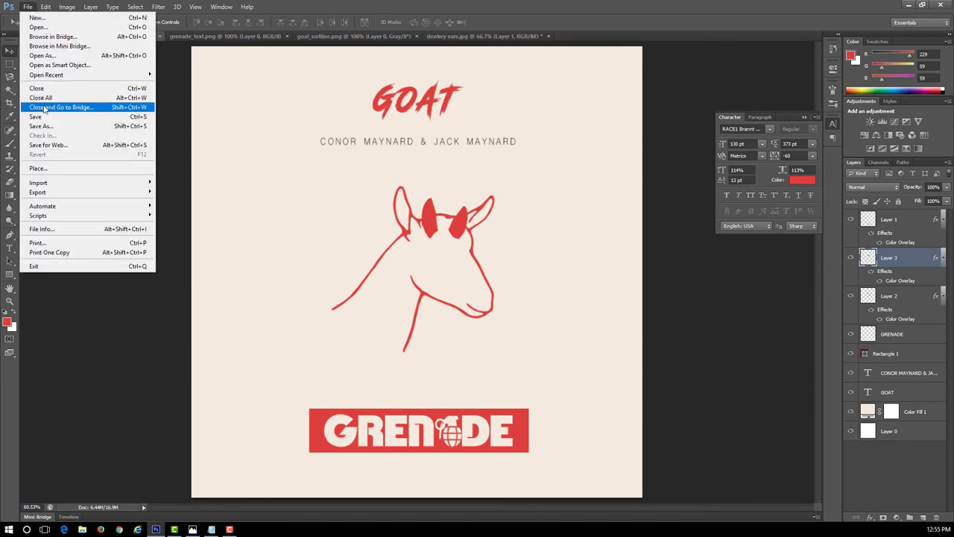
{"action": "left_click", "coordinate": [45, 29]}
{"action": "double_click", "coordinate": [520, 207]}
{"action": "key", "text": "m"}
{"action": "left_click_drag", "start_coordinate": [302, 116], "coordinate": [522, 416]}
{"action": "key", "text": "ctrl+a"}
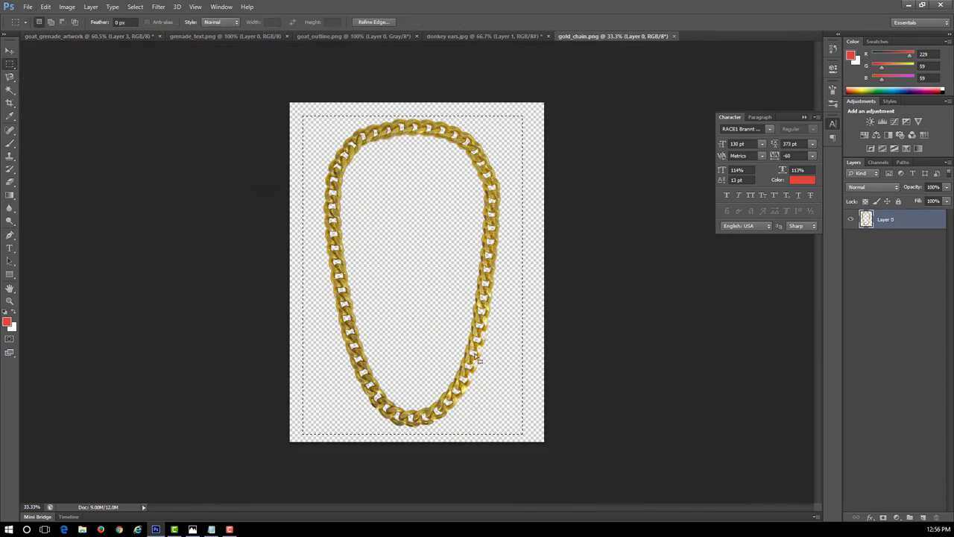
{"action": "key", "text": "v"}
{"action": "left_click_drag", "start_coordinate": [477, 358], "coordinate": [401, 283]}
Scale the chain down, move it to the goat's neck and rotate it around it.
{"action": "left_click", "coordinate": [196, 7]}
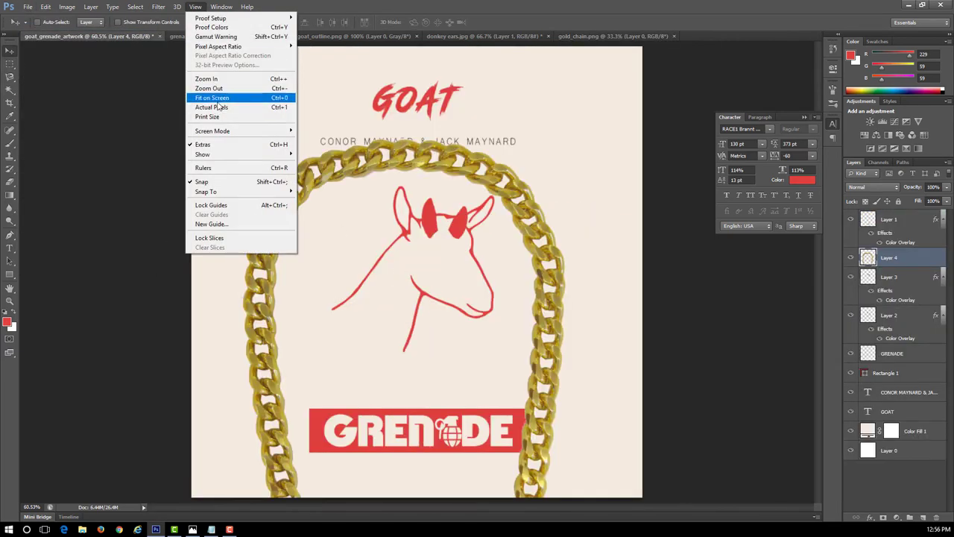
{"action": "left_click", "coordinate": [74, 192]}
{"action": "mouse_move", "coordinate": [242, 142]}
{"action": "left_mouse_down"}
{"action": "mouse_move", "coordinate": [351, 210]}
{"action": "mouse_move", "coordinate": [390, 313]}
{"action": "left_mouse_up"}
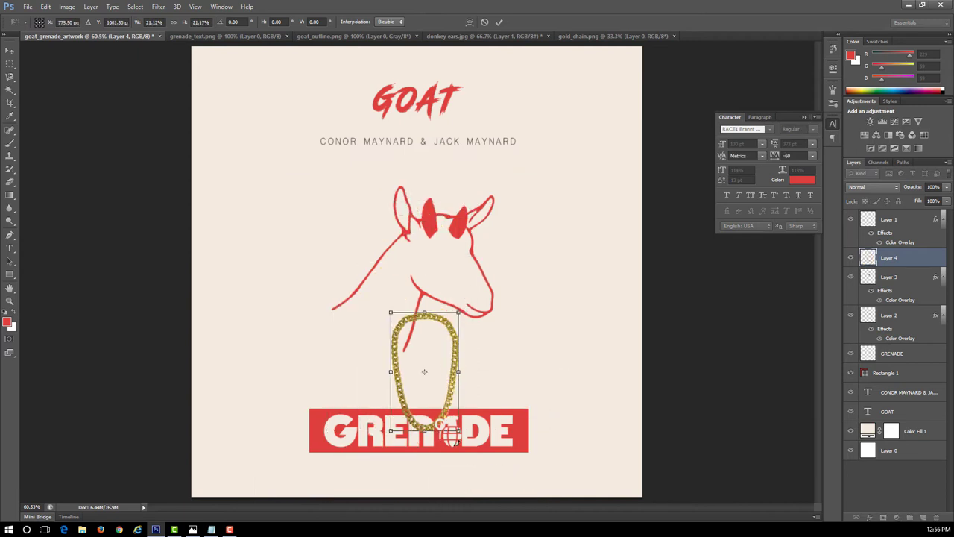
{"action": "left_click_drag", "start_coordinate": [426, 373], "coordinate": [413, 298]}
{"action": "mouse_move", "coordinate": [453, 328]}
{"action": "left_mouse_down"}
{"action": "mouse_move", "coordinate": [458, 316]}
{"action": "mouse_move", "coordinate": [464, 341]}
{"action": "mouse_move", "coordinate": [437, 353]}
{"action": "left_mouse_up"}
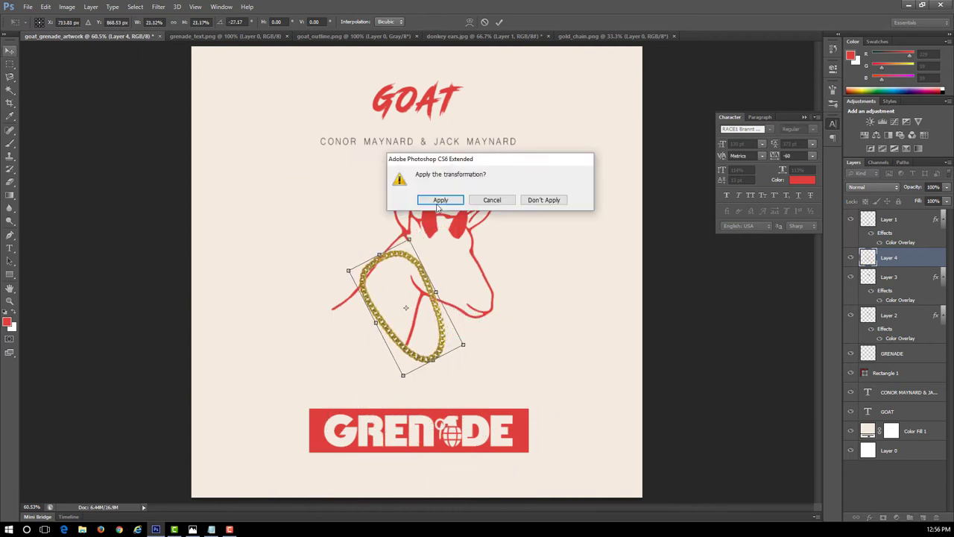
{"action": "left_click", "coordinate": [418, 196]}
Narrow and tilt the chain further to fit the neck, then zoom in on it.
{"action": "left_click", "coordinate": [46, 7]}
{"action": "left_click", "coordinate": [74, 192]}
{"action": "left_click_drag", "start_coordinate": [356, 306], "coordinate": [370, 309]}
{"action": "mouse_move", "coordinate": [459, 369]}
{"action": "left_mouse_down"}
{"action": "mouse_move", "coordinate": [473, 346]}
{"action": "mouse_move", "coordinate": [431, 344]}
{"action": "left_mouse_up"}
{"action": "key", "text": "Return"}
{"action": "left_click", "coordinate": [194, 7]}
{"action": "left_click", "coordinate": [217, 76]}
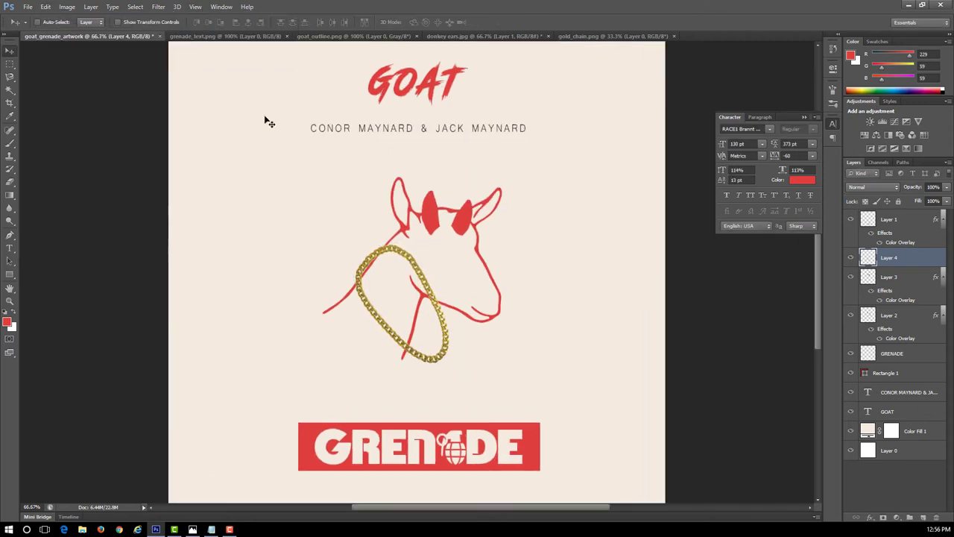
{"action": "key", "text": "ctrl+plus"}
{"action": "key", "text": "ctrl+plus"}
Erase the chain's strand over the neck at 100% opacity, then open grenade.png.
{"action": "key", "text": "e"}
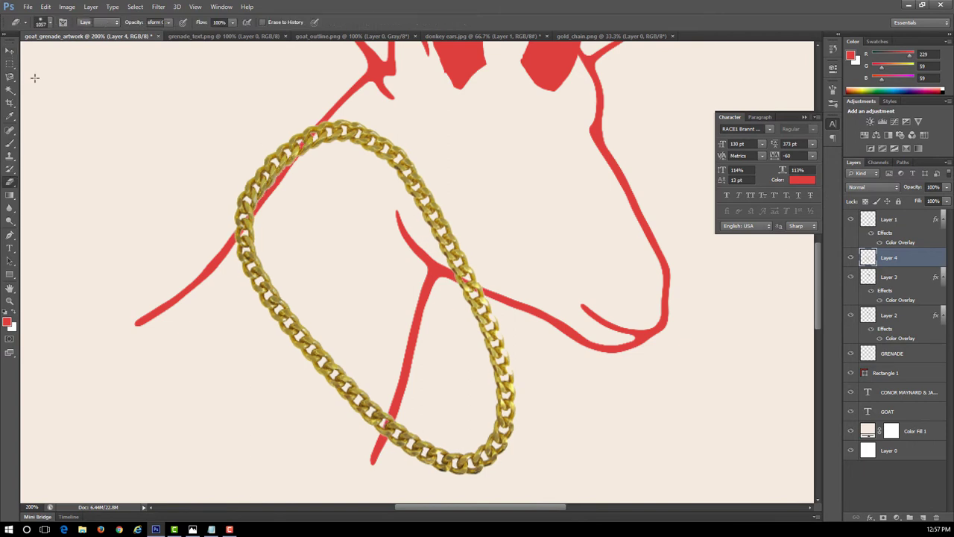
{"action": "left_click", "coordinate": [44, 22]}
{"action": "key", "text": "Return"}
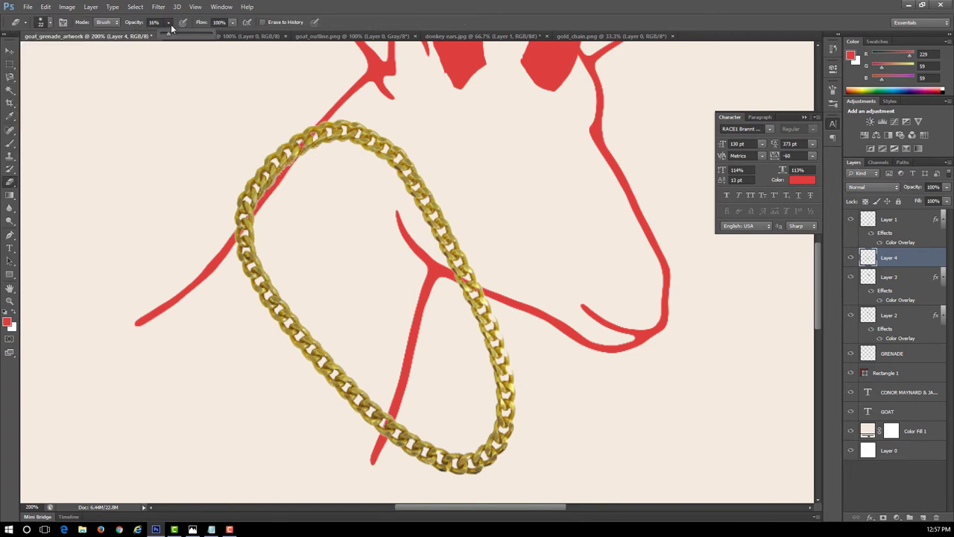
{"action": "mouse_move", "coordinate": [348, 166]}
{"action": "left_mouse_down"}
{"action": "mouse_move", "coordinate": [426, 171]}
{"action": "mouse_move", "coordinate": [462, 260]}
{"action": "left_mouse_up"}
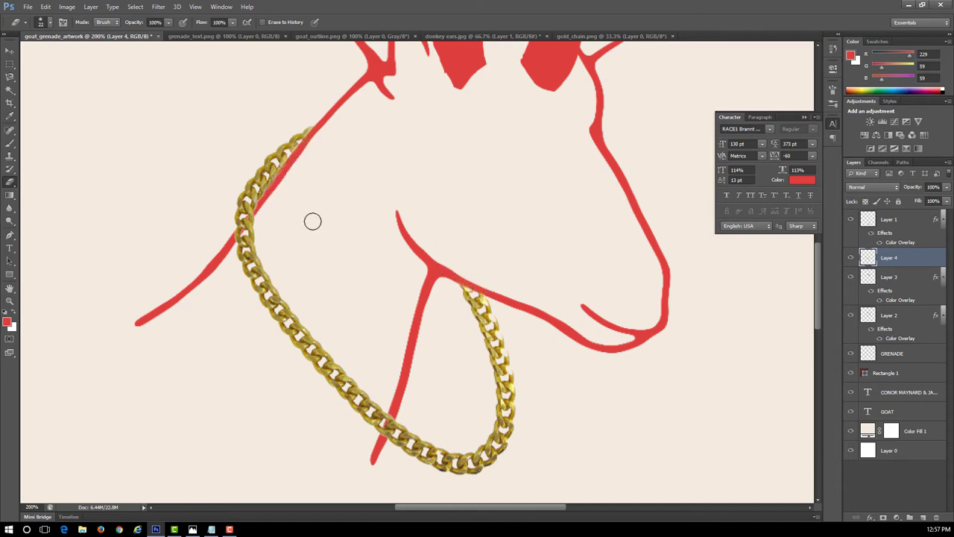
{"action": "left_click", "coordinate": [27, 7]}
{"action": "left_click", "coordinate": [37, 26]}
Select the grenade in grenade.png and move it into the cover artwork.
{"action": "double_click", "coordinate": [420, 282]}
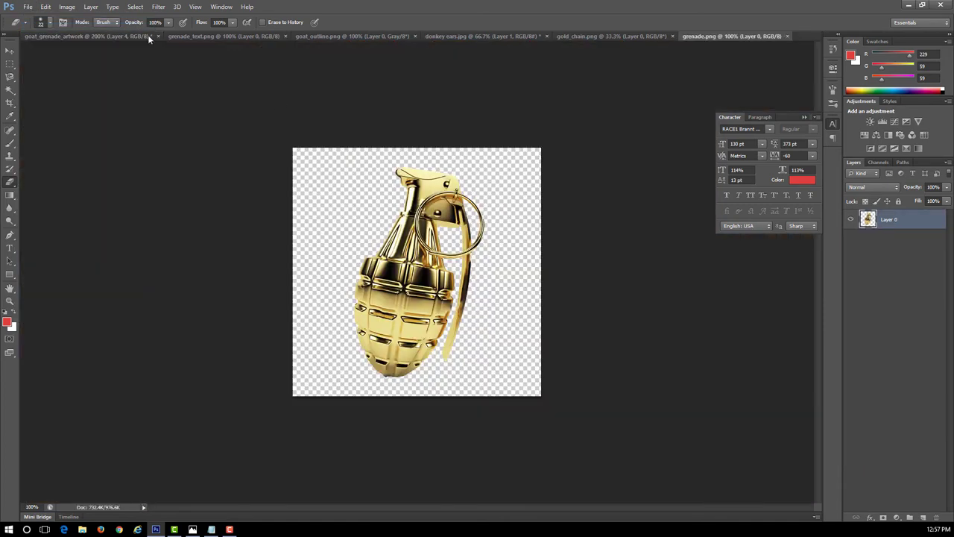
{"action": "key", "text": "m"}
{"action": "mouse_move", "coordinate": [294, 149]}
{"action": "left_mouse_down"}
{"action": "mouse_move", "coordinate": [453, 375]}
{"action": "mouse_move", "coordinate": [541, 396]}
{"action": "left_mouse_up"}
{"action": "mouse_move", "coordinate": [417, 272]}
{"action": "left_mouse_down"}
{"action": "mouse_move", "coordinate": [149, 36]}
{"action": "mouse_move", "coordinate": [429, 291]}
{"action": "left_mouse_up"}
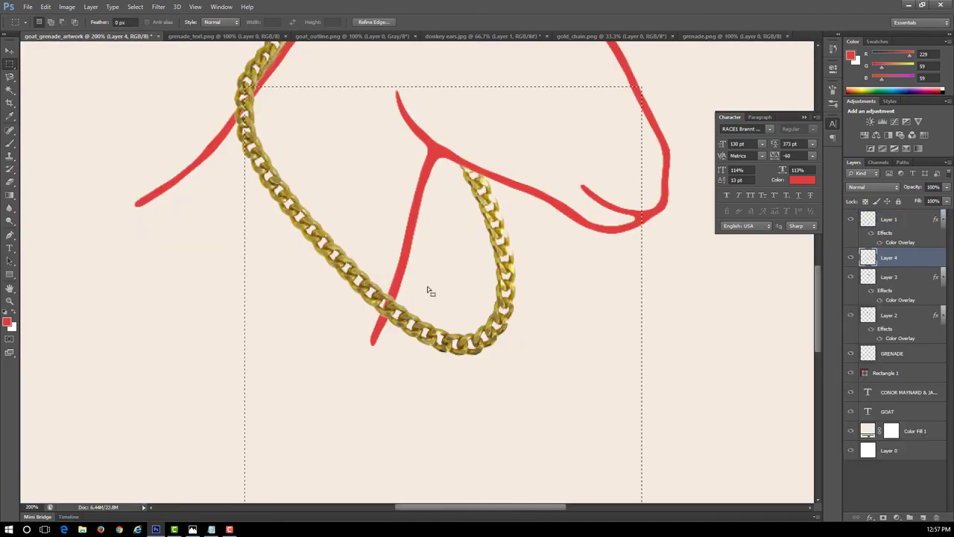
{"action": "key", "text": "v"}
{"action": "key", "text": "ctrl+Tab"}
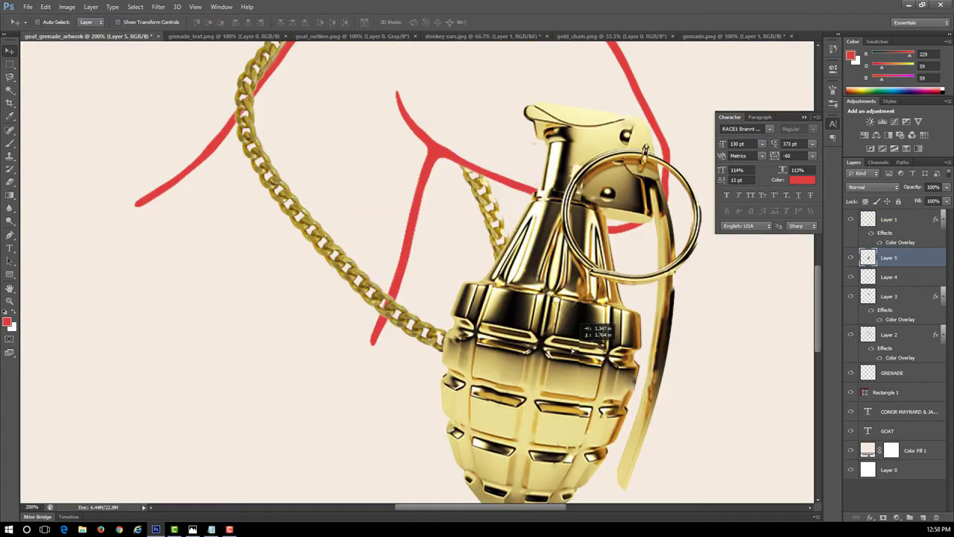
{"action": "left_click_drag", "start_coordinate": [188, 145], "coordinate": [463, 247]}
Shrink the grenade, place it at the chain's end and rotate it to hang.
{"action": "key", "text": "ctrl+t"}
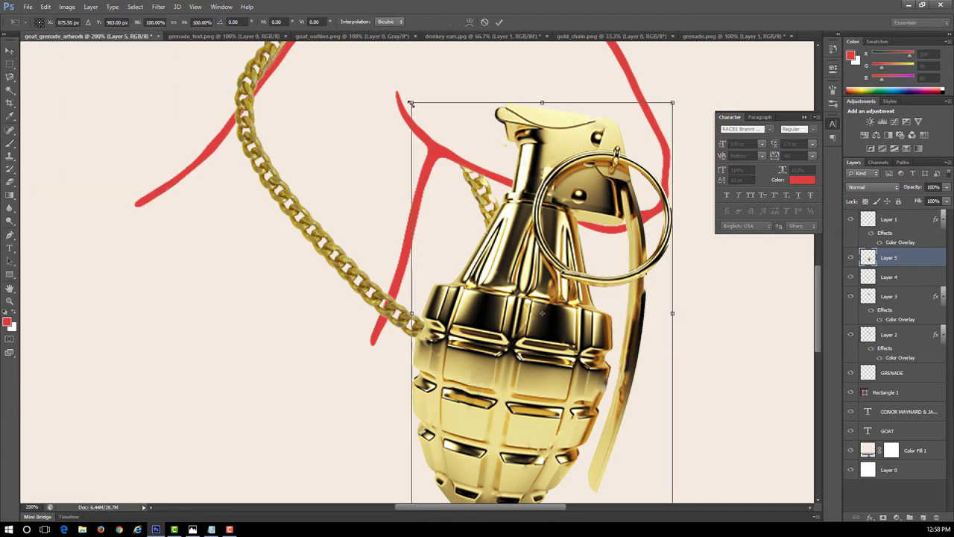
{"action": "left_click_drag", "start_coordinate": [410, 102], "coordinate": [595, 397]}
{"action": "left_click_drag", "start_coordinate": [634, 447], "coordinate": [508, 350]}
{"action": "left_click_drag", "start_coordinate": [569, 435], "coordinate": [615, 388]}
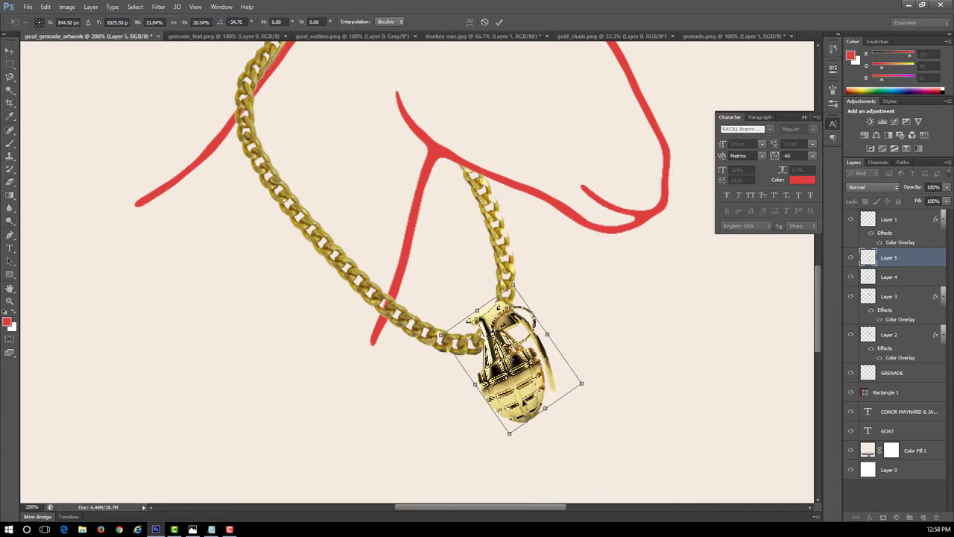
{"action": "key", "text": "Return"}
Warp the grenade so it sits on the chain.
{"action": "left_click", "coordinate": [46, 6]}
{"action": "left_click", "coordinate": [197, 284]}
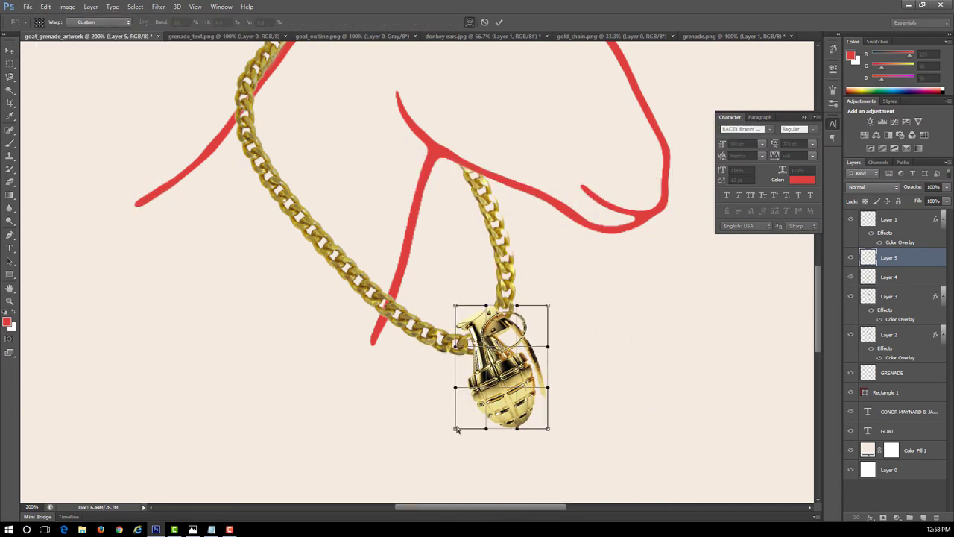
{"action": "left_click_drag", "start_coordinate": [457, 429], "coordinate": [470, 417]}
{"action": "key", "text": "Return"}
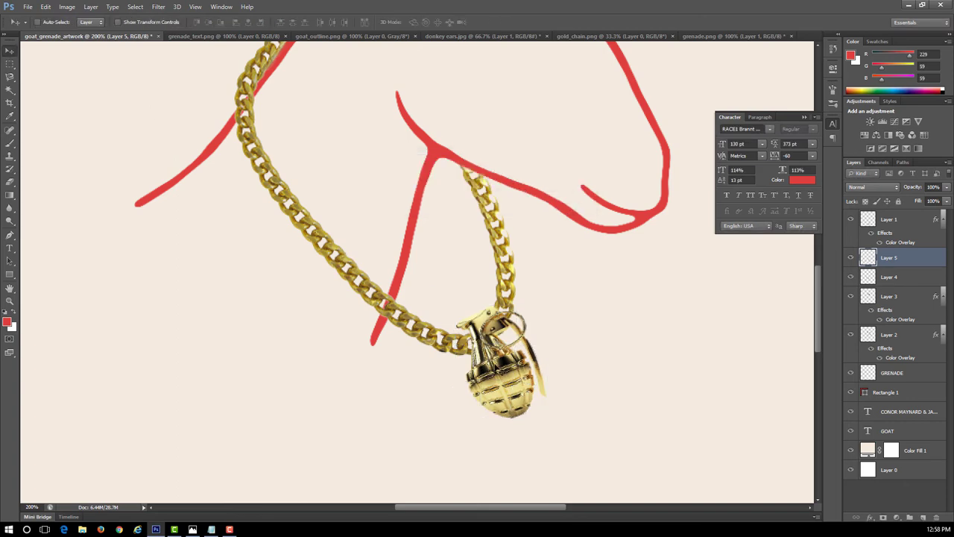
Lower the grenade layer's opacity to 30%, then adjust it to 67%.
{"action": "right_click", "coordinate": [898, 277]}
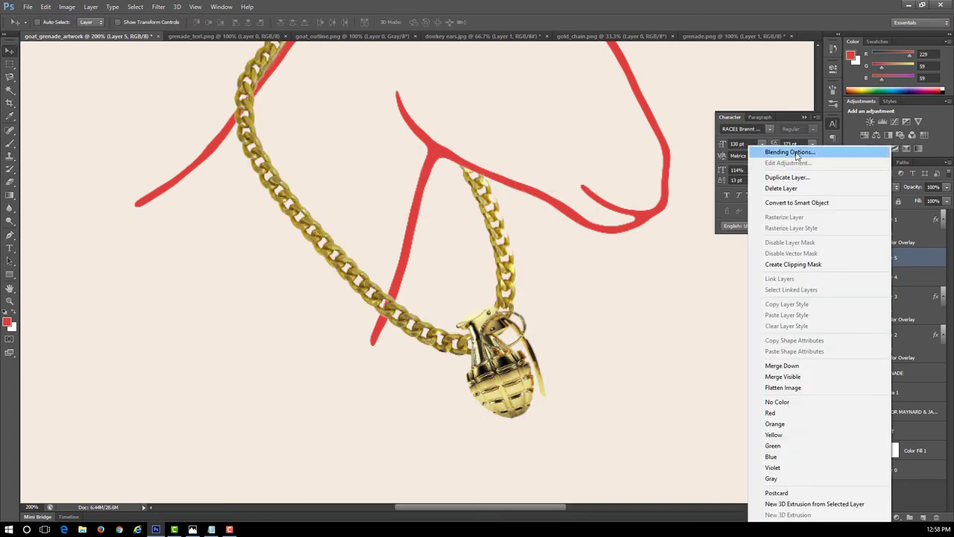
{"action": "left_click", "coordinate": [768, 152]}
{"action": "type", "text": "30"}
{"action": "key", "text": "Return"}
{"action": "key", "text": "alt+bracketright"}
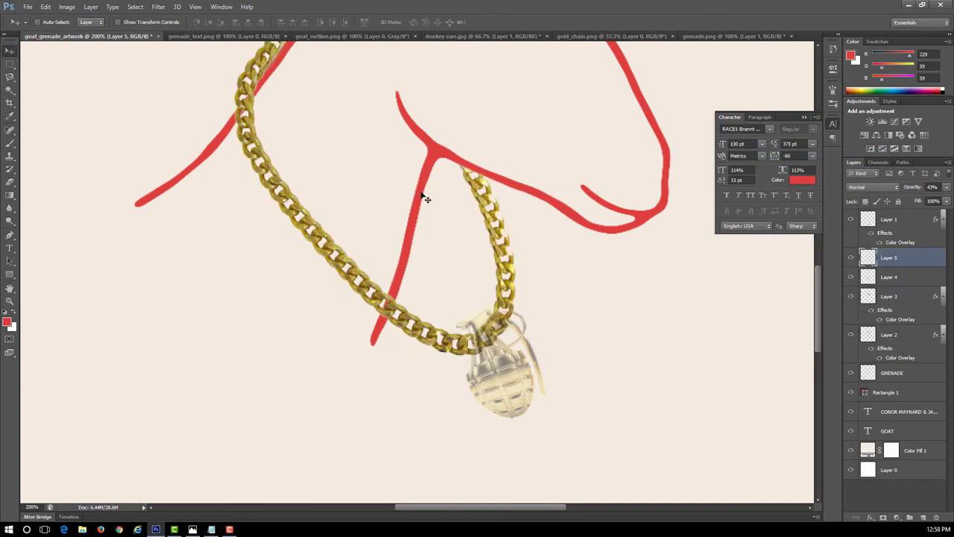
{"action": "left_click", "coordinate": [55, 20]}
{"action": "left_click", "coordinate": [169, 21]}
{"action": "left_click_drag", "start_coordinate": [172, 35], "coordinate": [153, 37]}
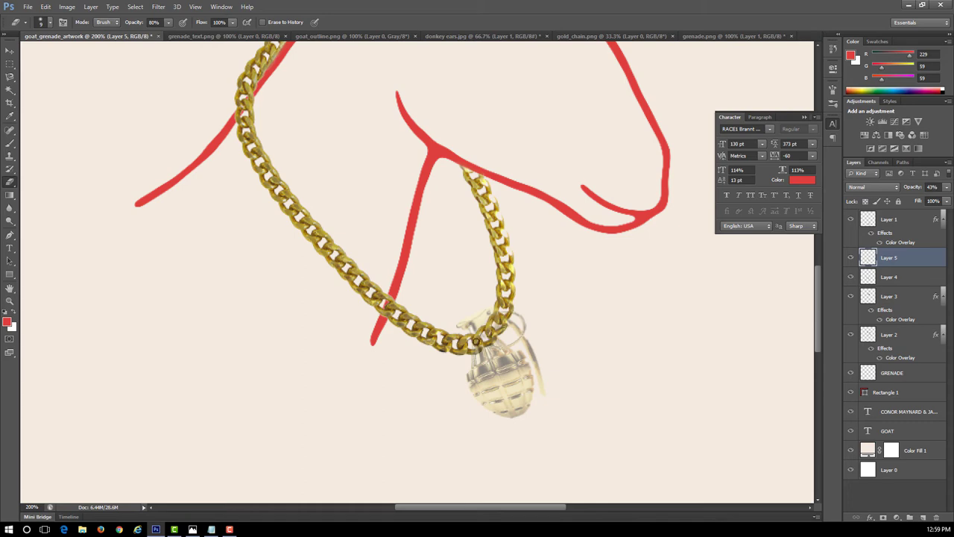
Set Layer 5's opacity to 100% in Blending Options.
{"action": "right_click", "coordinate": [894, 257]}
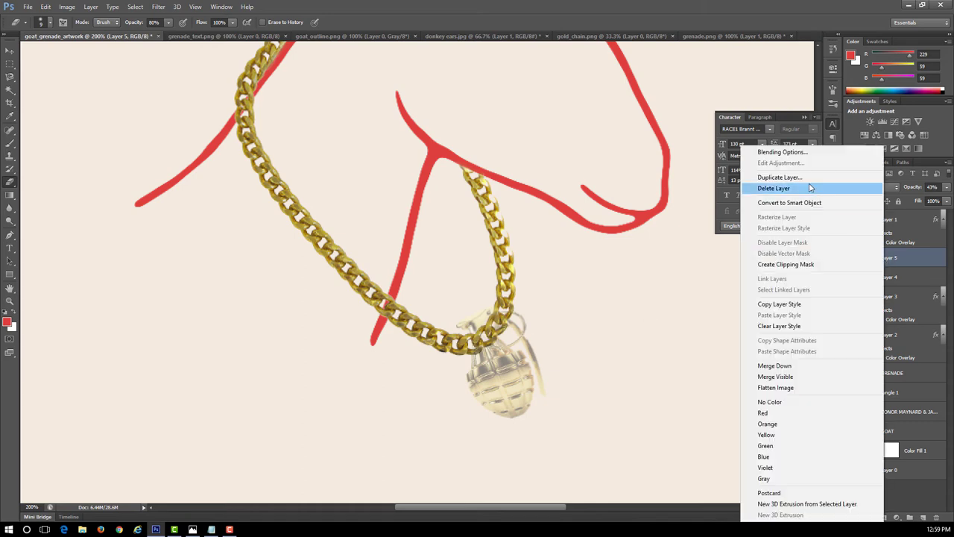
{"action": "left_click", "coordinate": [753, 151]}
{"action": "left_click_drag", "start_coordinate": [462, 146], "coordinate": [343, 176]}
{"action": "left_click", "coordinate": [356, 191]}
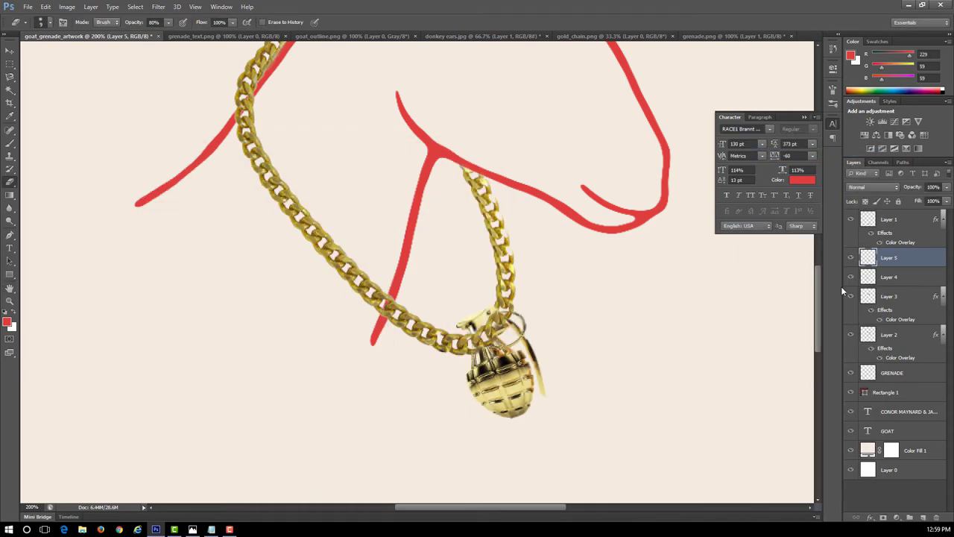
On Layer 4, apply Brightness/Contrast -35 and Hue/Saturation saturation -28 to the chain.
{"action": "left_click", "coordinate": [889, 276]}
{"action": "left_click", "coordinate": [66, 7]}
{"action": "left_click", "coordinate": [205, 30]}
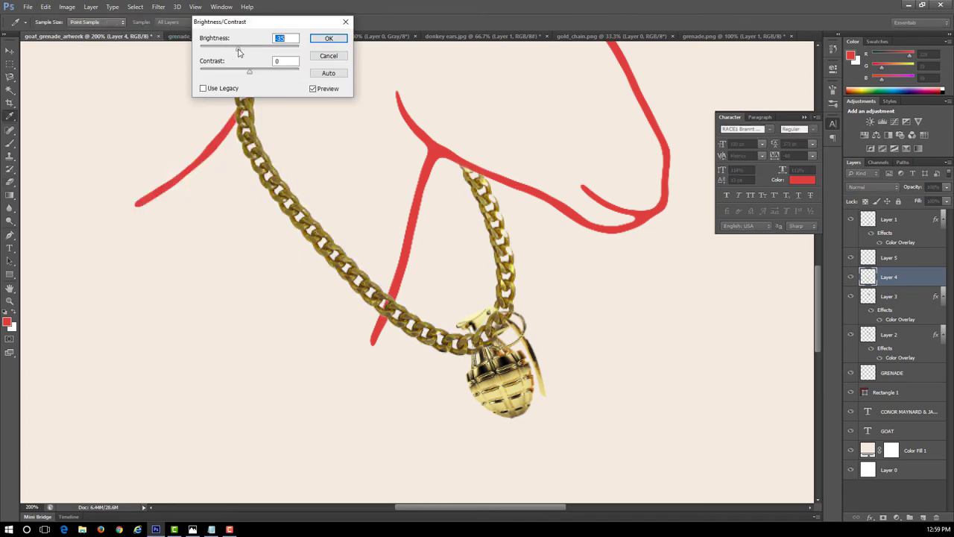
{"action": "left_click", "coordinate": [328, 38]}
{"action": "left_click", "coordinate": [67, 6]}
{"action": "left_click", "coordinate": [205, 76]}
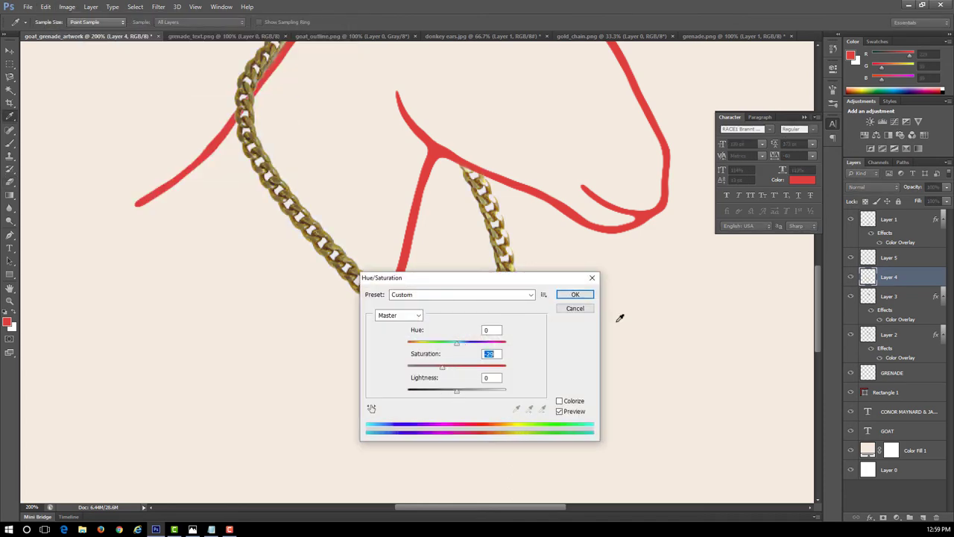
{"action": "left_click", "coordinate": [574, 294]}
Fit the cover on screen and set up a 1497 px textured stroke brush.
{"action": "left_click", "coordinate": [195, 7]}
{"action": "left_click", "coordinate": [223, 98]}
{"action": "key", "text": "e"}
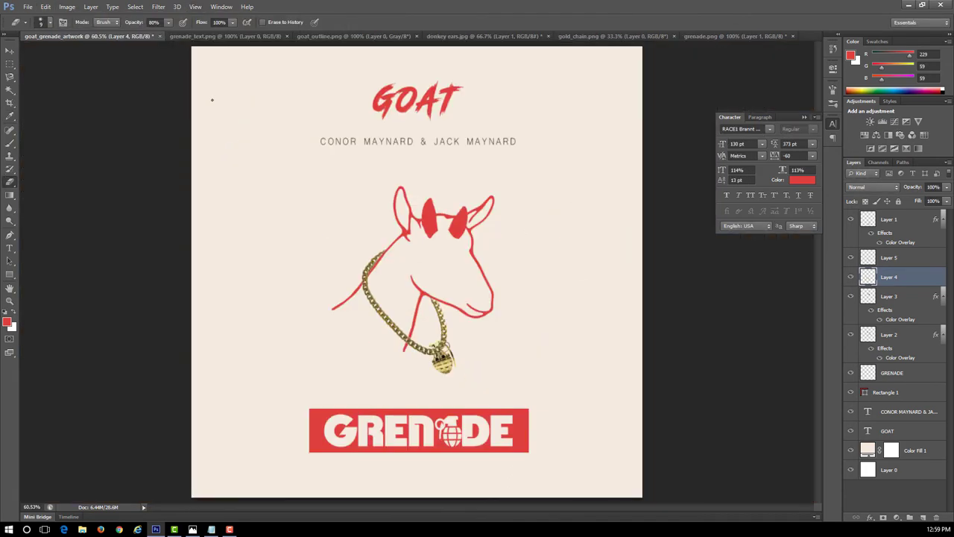
{"action": "key", "text": "b"}
{"action": "left_click", "coordinate": [41, 22]}
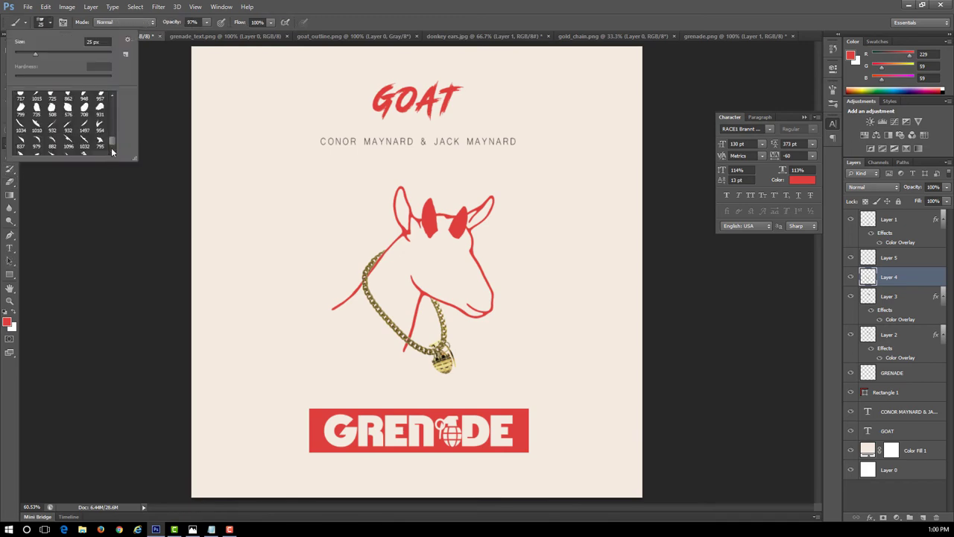
{"action": "left_click", "coordinate": [84, 132]}
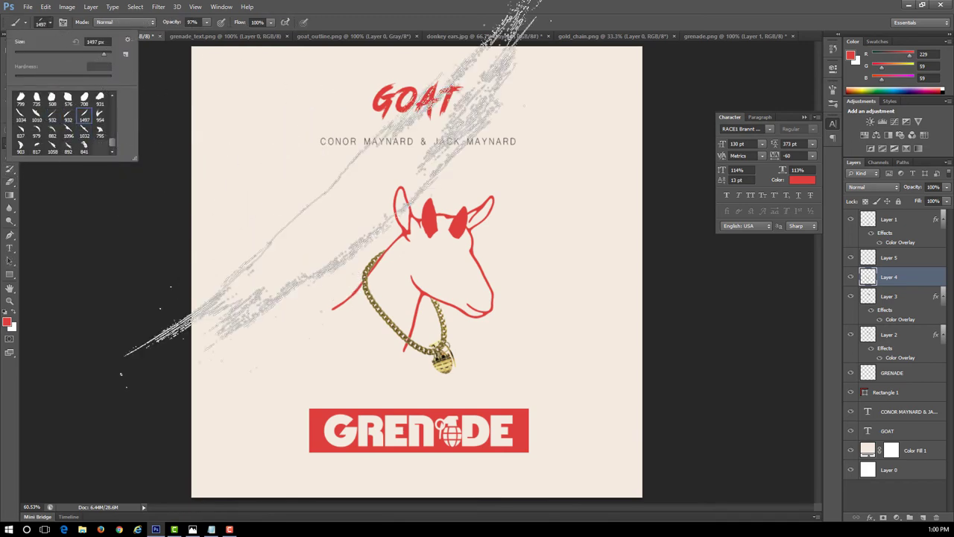
{"action": "left_click", "coordinate": [85, 120]}
{"action": "left_click_drag", "start_coordinate": [103, 54], "coordinate": [71, 53]}
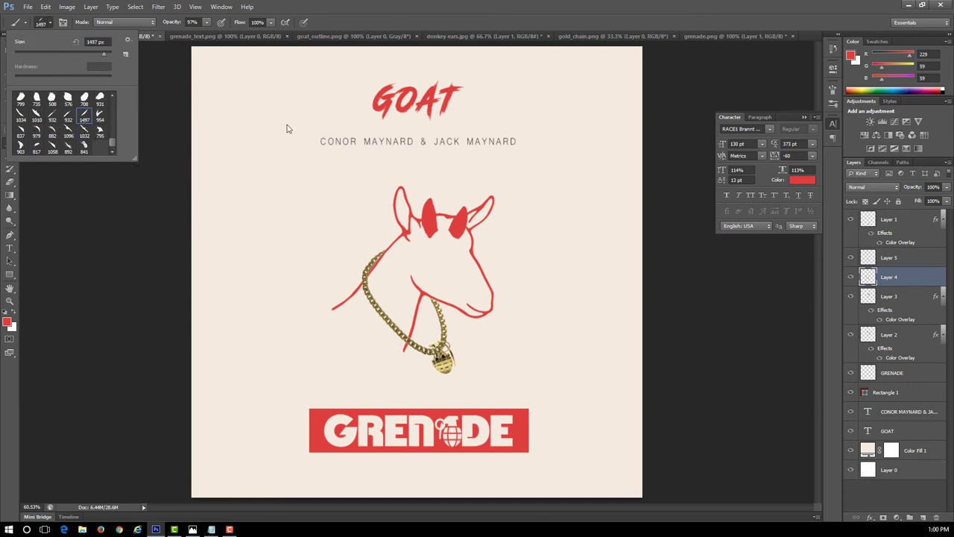
{"action": "left_click", "coordinate": [74, 43]}
{"action": "key", "text": "Return"}
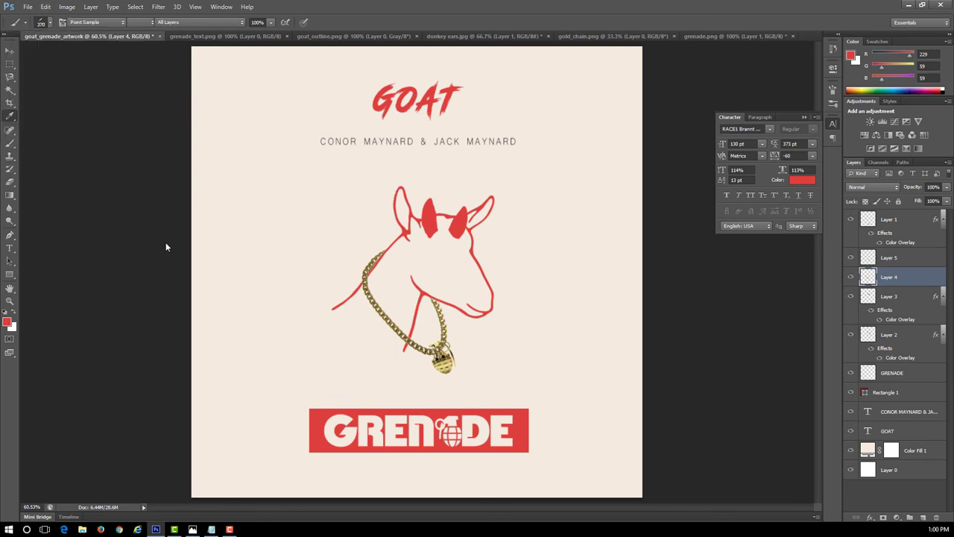
{"action": "left_click", "coordinate": [6, 322]}
Add a new layer and paint a near-black textured brush stroke on it.
{"action": "left_click", "coordinate": [60, 239]}
{"action": "left_click", "coordinate": [273, 100]}
{"action": "left_click", "coordinate": [90, 6]}
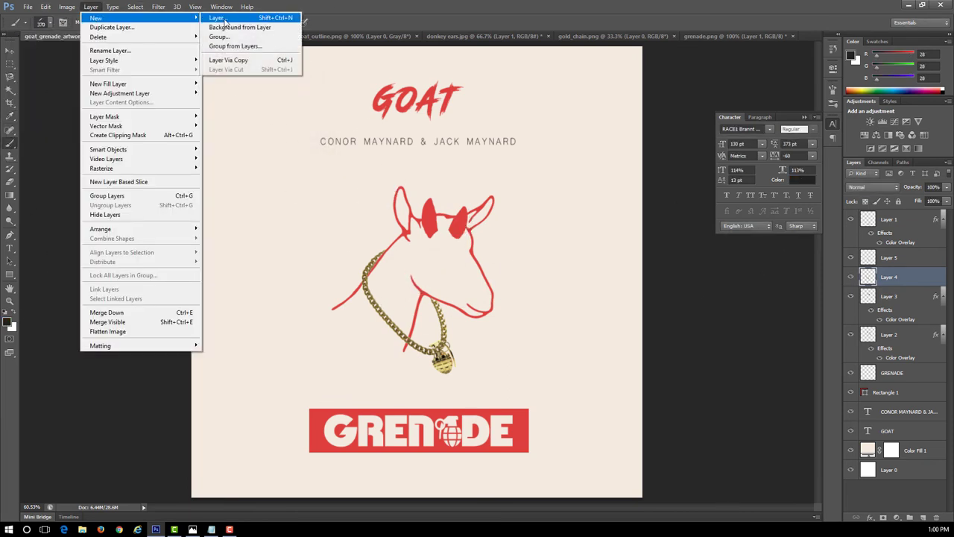
{"action": "left_click", "coordinate": [223, 60]}
{"action": "left_click", "coordinate": [46, 7]}
{"action": "left_click", "coordinate": [60, 18]}
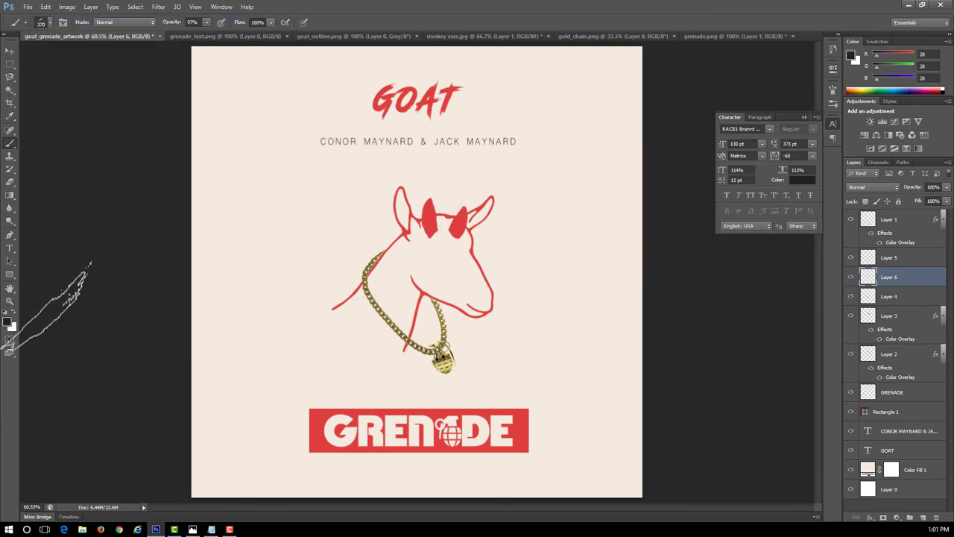
{"action": "left_click", "coordinate": [6, 322]}
{"action": "left_click", "coordinate": [276, 100]}
{"action": "key", "text": "ctrl+z"}
Rotate the brush stroke with Free Transform so it lies across the goat's eyes.
{"action": "left_click", "coordinate": [46, 7]}
{"action": "left_click", "coordinate": [70, 190]}
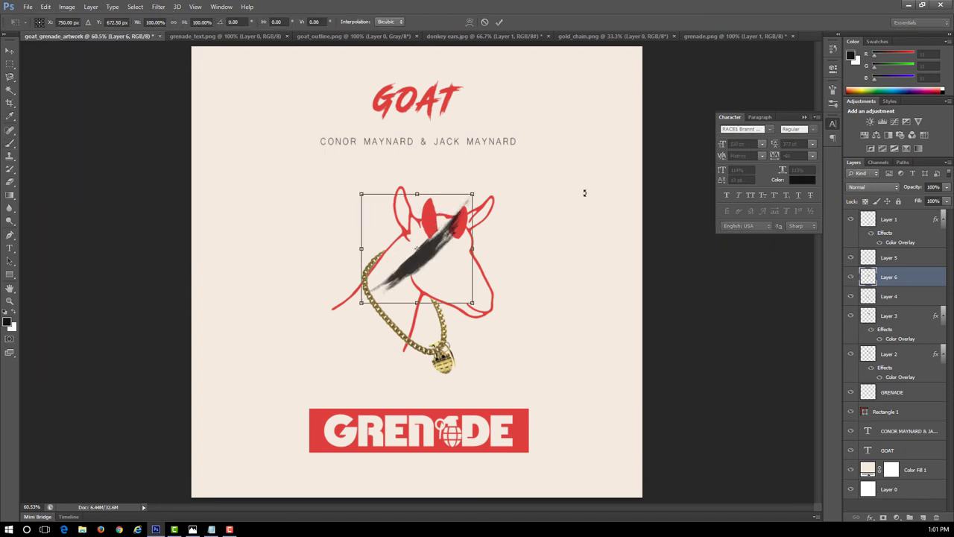
{"action": "left_click_drag", "start_coordinate": [584, 192], "coordinate": [353, 270]}
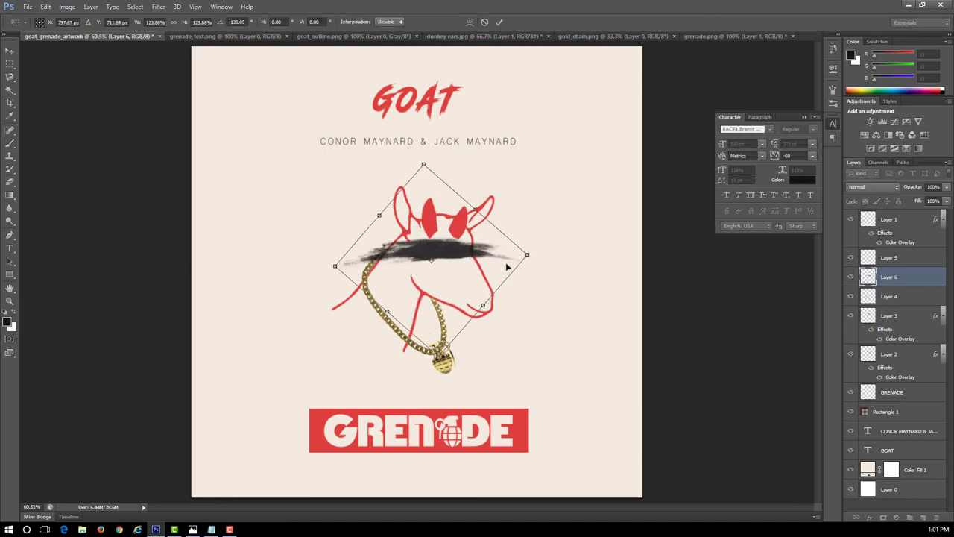
{"action": "left_click", "coordinate": [10, 50]}
{"action": "left_click", "coordinate": [417, 199]}
Warp the stroke slightly to follow the goat's face and commit it.
{"action": "right_click", "coordinate": [892, 276]}
{"action": "left_click", "coordinate": [788, 152]}
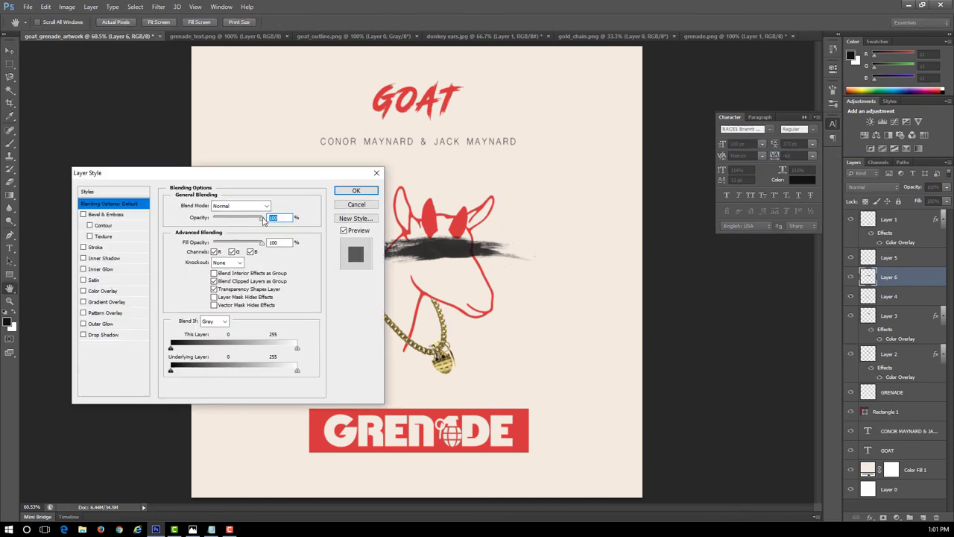
{"action": "left_click", "coordinate": [357, 194]}
{"action": "left_click", "coordinate": [46, 7]}
{"action": "left_click", "coordinate": [217, 262]}
{"action": "left_click_drag", "start_coordinate": [436, 245], "coordinate": [436, 249]}
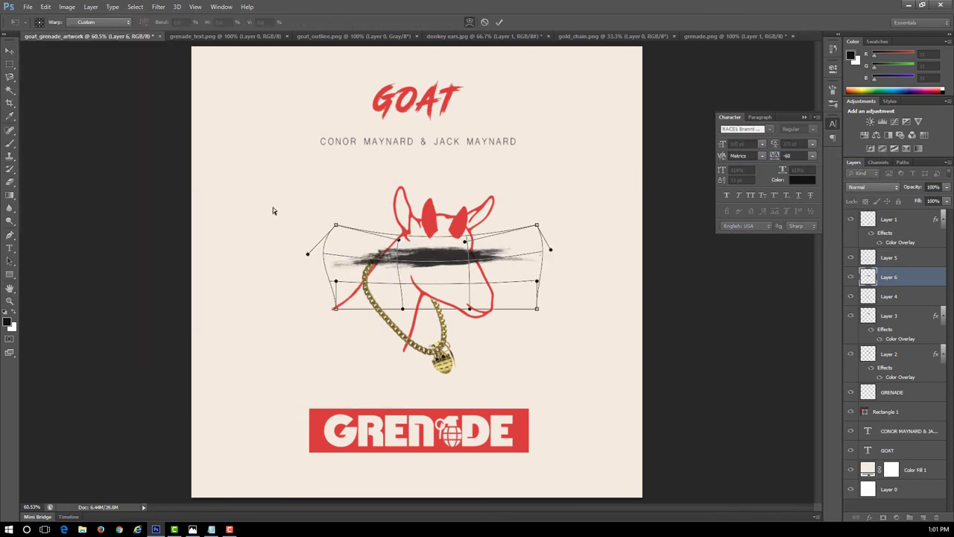
{"action": "left_click", "coordinate": [9, 50]}
{"action": "left_click", "coordinate": [422, 197]}
Duplicate the brush-stroke layer and move the copy up beneath the GOAT title.
{"action": "right_click", "coordinate": [899, 278]}
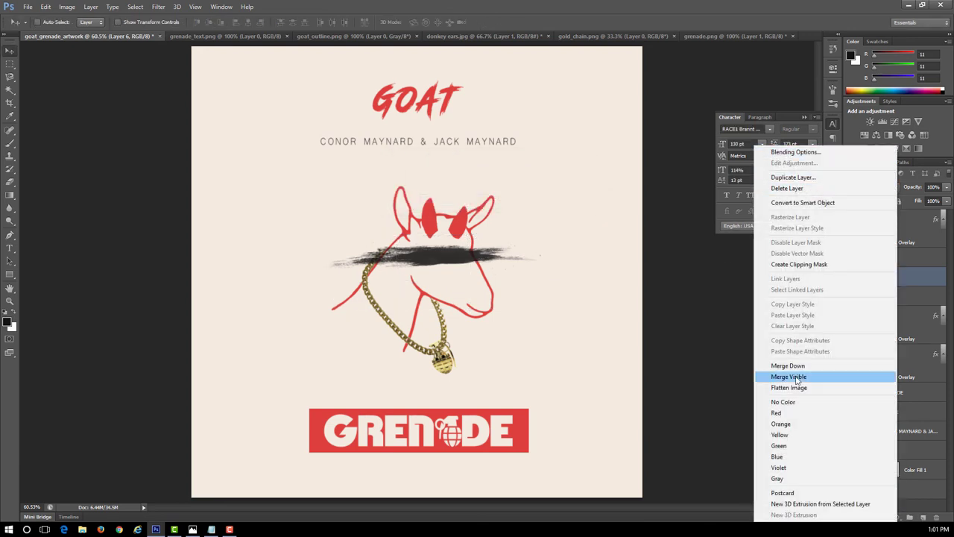
{"action": "key", "text": "Escape"}
{"action": "right_click", "coordinate": [868, 258]}
{"action": "left_click", "coordinate": [783, 187]}
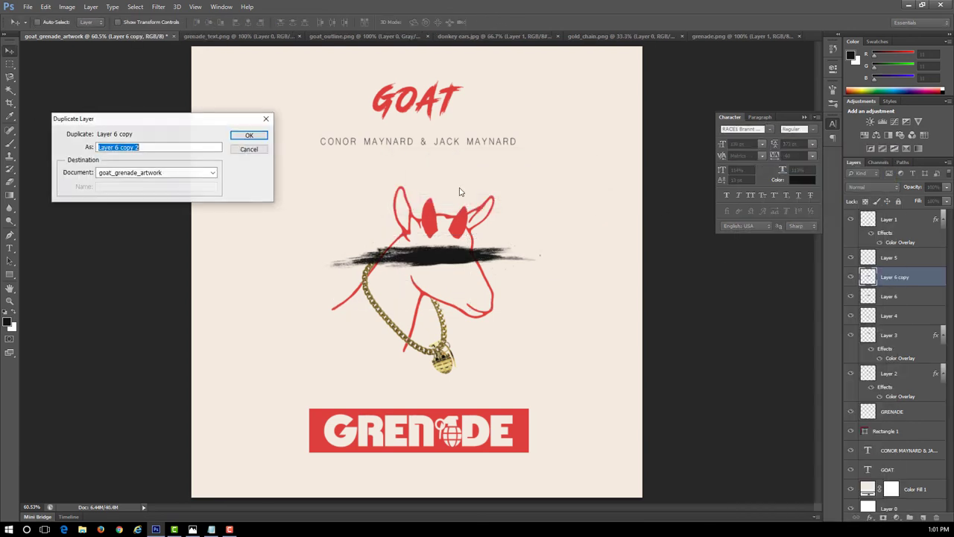
{"action": "key", "text": "Return"}
{"action": "left_click_drag", "start_coordinate": [432, 255], "coordinate": [433, 127]}
Squash the title stroke copy into a thin underline with Free Transform.
{"action": "left_click", "coordinate": [46, 6]}
{"action": "left_click", "coordinate": [195, 220]}
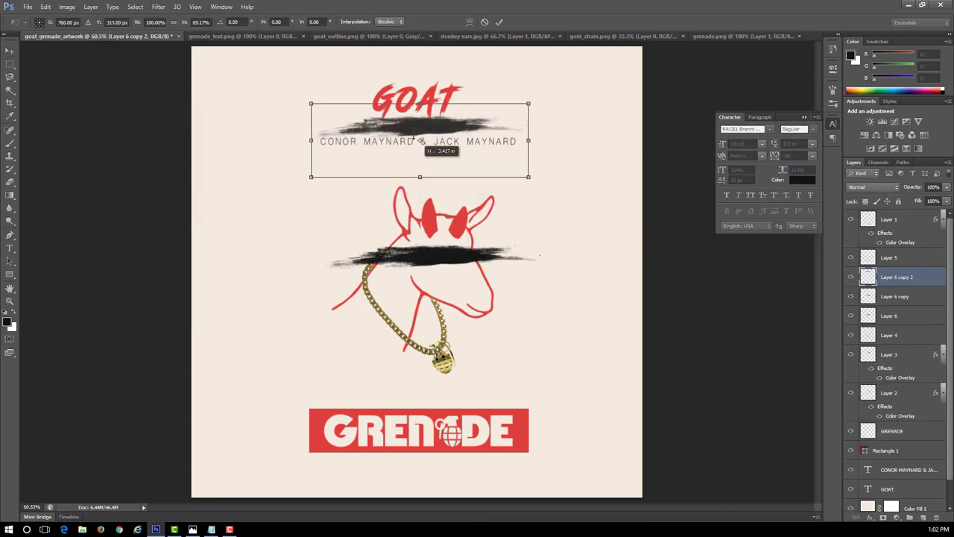
{"action": "mouse_move", "coordinate": [420, 181]}
{"action": "left_mouse_down"}
{"action": "mouse_move", "coordinate": [420, 111]}
{"action": "mouse_move", "coordinate": [431, 128]}
{"action": "left_mouse_up"}
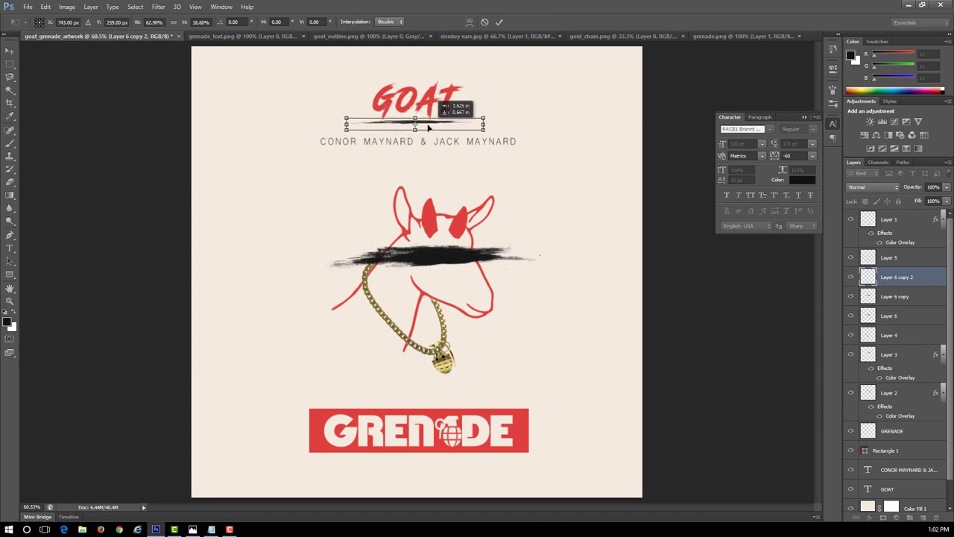
{"action": "key", "text": "Return"}
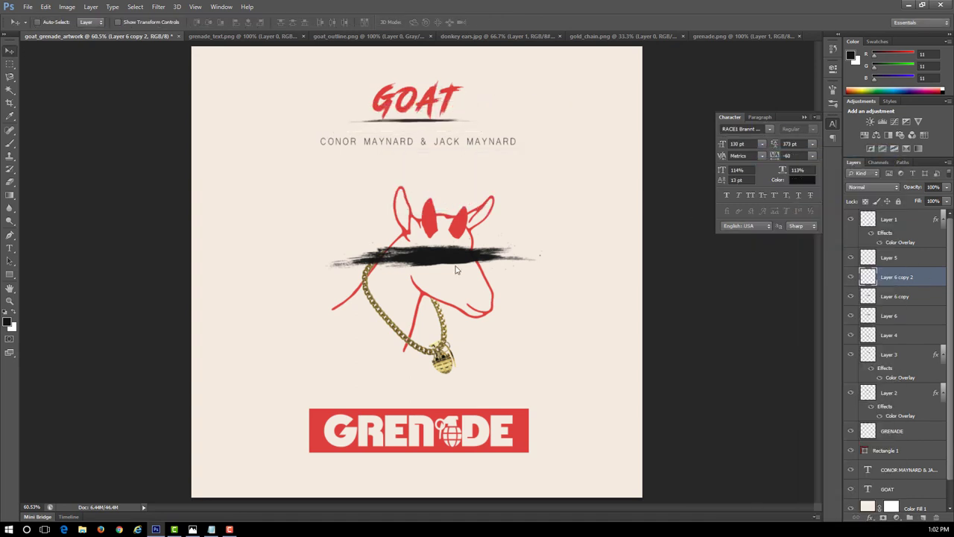
Add a red Color Overlay layer style to the underline stroke.
{"action": "double_click", "coordinate": [897, 277]}
{"action": "left_click", "coordinate": [273, 207]}
{"action": "left_click", "coordinate": [277, 100]}
{"action": "left_click", "coordinate": [356, 192]}
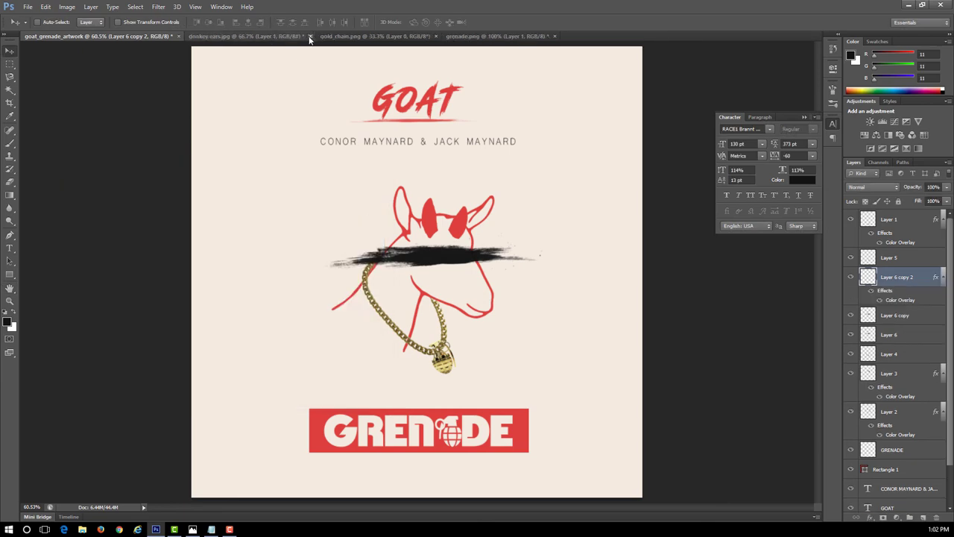
Close the donkey ears, gold chain and grenade documents without saving.
{"action": "left_click", "coordinate": [309, 37]}
{"action": "left_click", "coordinate": [479, 199]}
{"action": "left_click", "coordinate": [298, 37]}
{"action": "left_click", "coordinate": [481, 198]}
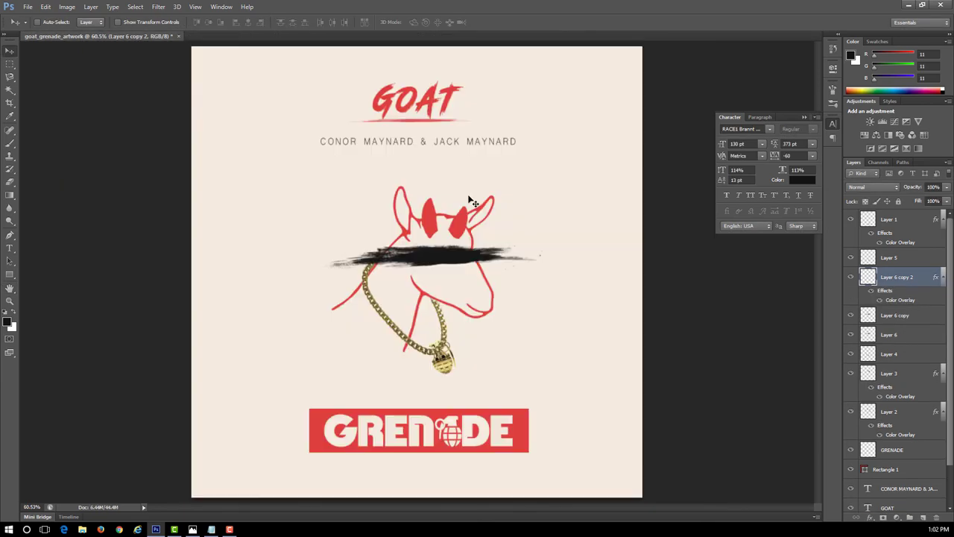
Resize the black eye stroke on Layer 6 copy across the goat's eyes with Free Transform.
{"action": "left_click", "coordinate": [895, 315]}
{"action": "right_click", "coordinate": [895, 316]}
{"action": "left_click", "coordinate": [45, 7]}
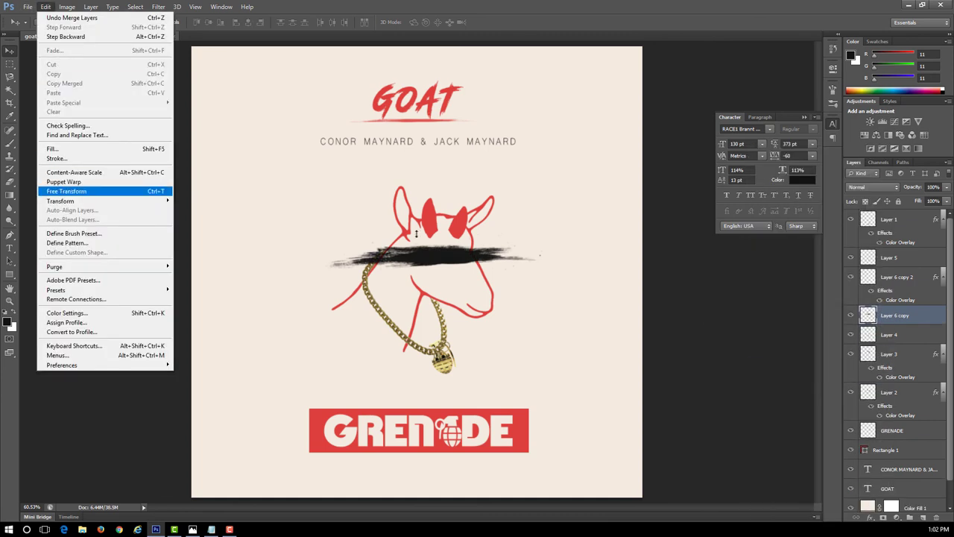
{"action": "left_click", "coordinate": [67, 187]}
{"action": "left_click_drag", "start_coordinate": [434, 309], "coordinate": [433, 301]}
{"action": "left_click", "coordinate": [14, 52]}
{"action": "key", "text": "Return"}
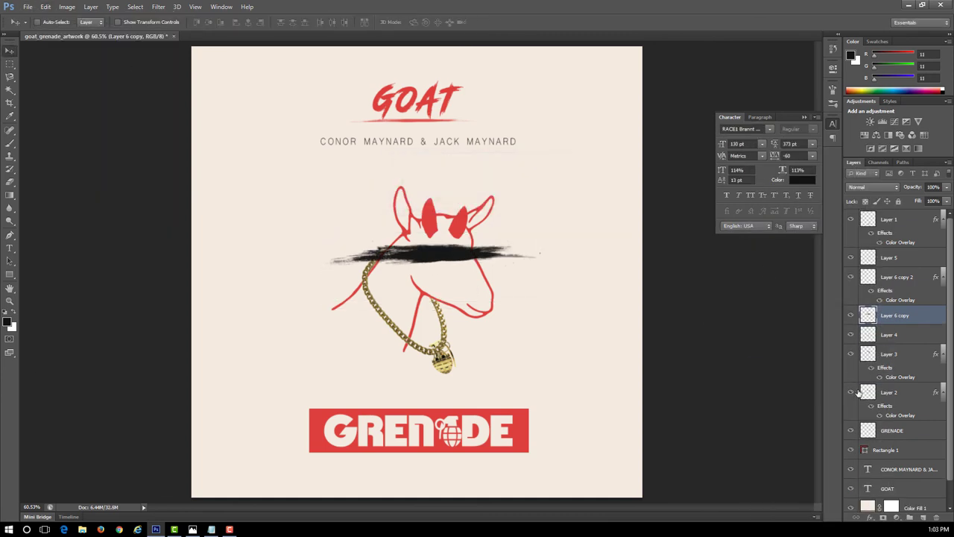
Save the cover as goat_grenade_artwork.psd in Photoshop PSD format, accepting the format options.
{"action": "left_click", "coordinate": [28, 6]}
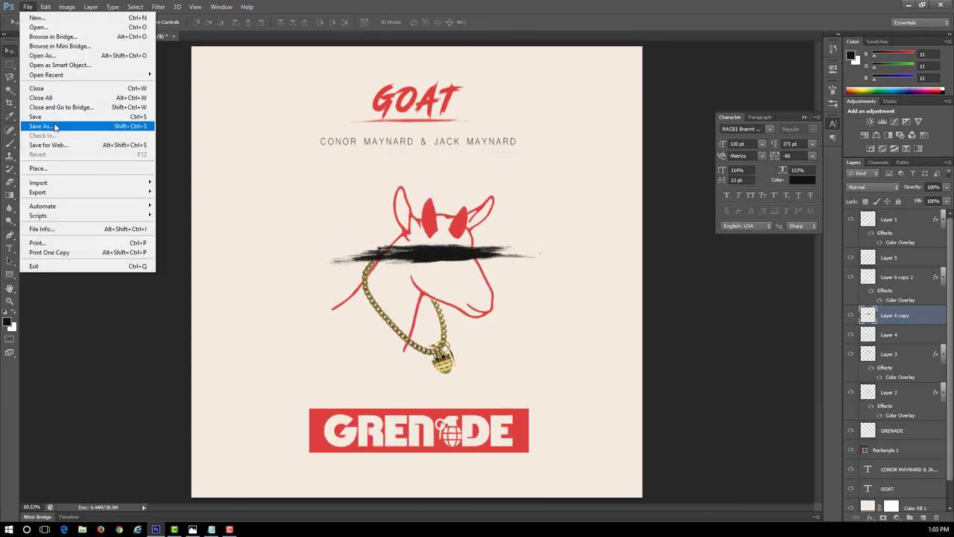
{"action": "left_click", "coordinate": [46, 124]}
{"action": "left_click", "coordinate": [603, 247]}
{"action": "left_click", "coordinate": [588, 159]}
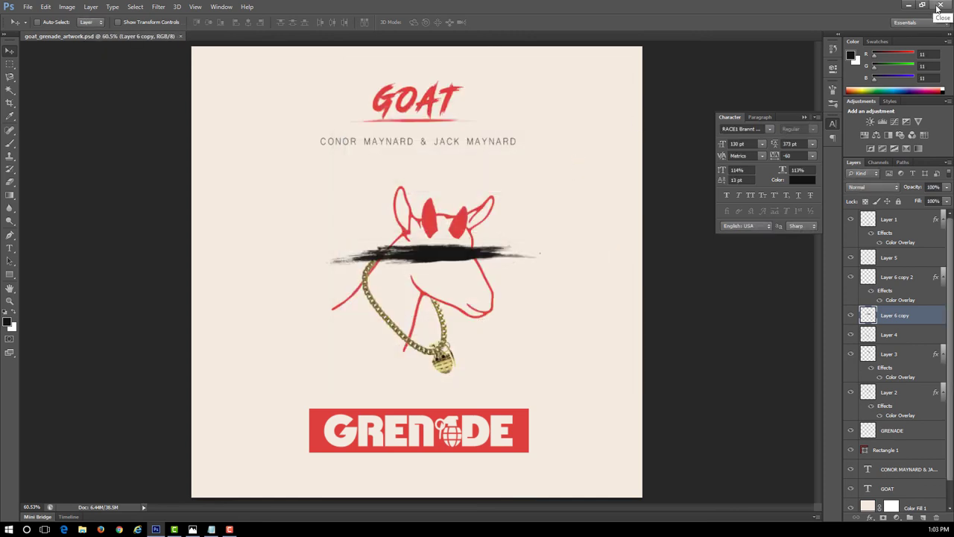